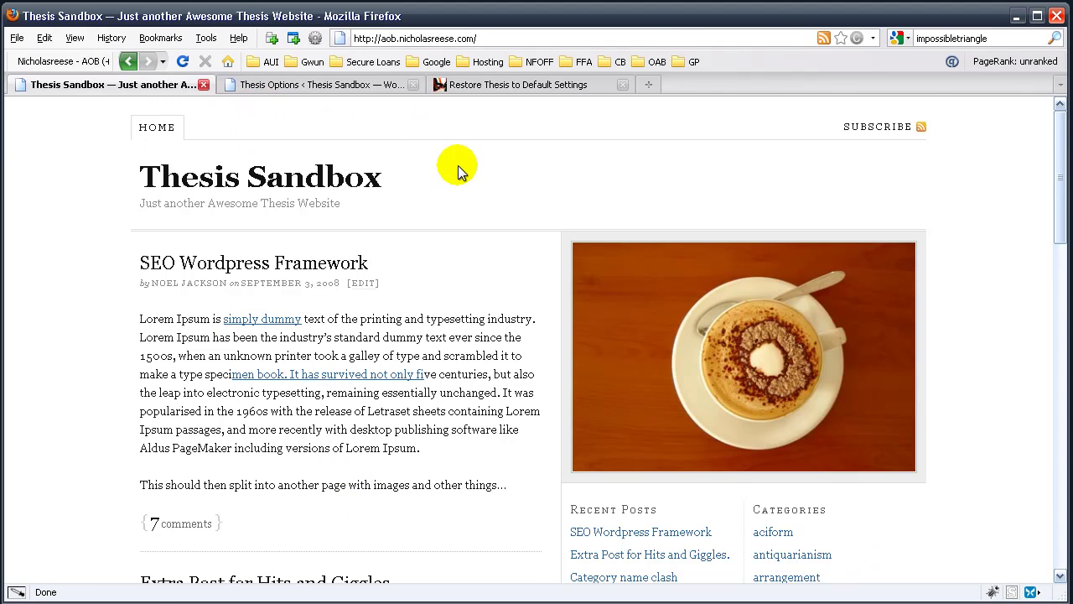
Step: Open the Thesis Design Options page in the site's admin area and expand all of its sections
{"action": "scroll", "coordinate": [510, 198], "scroll_direction": "down", "scroll_amount": 20}
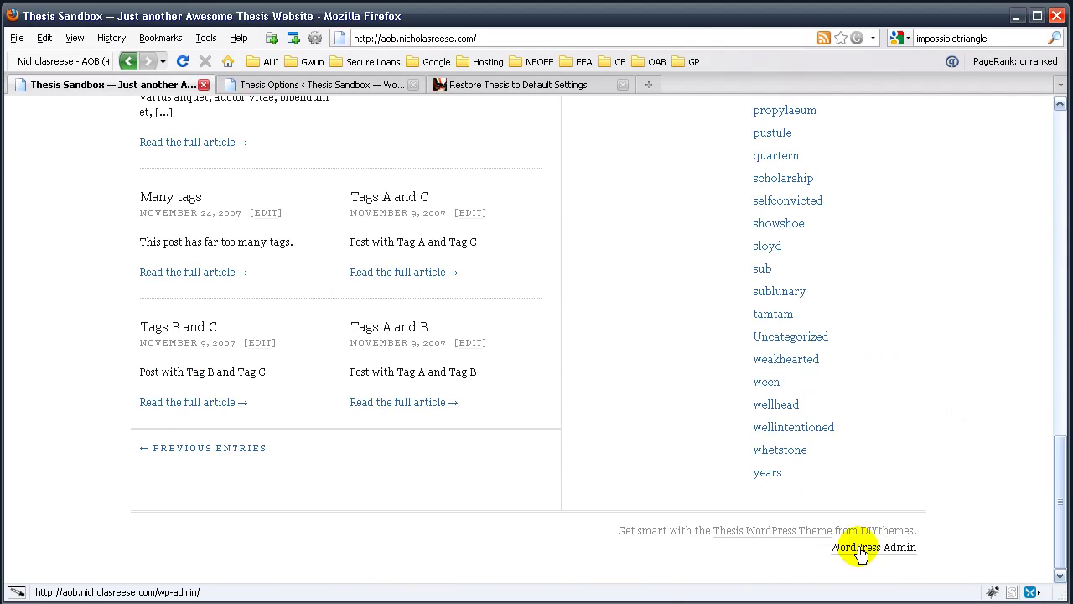
{"action": "left_click", "coordinate": [336, 87]}
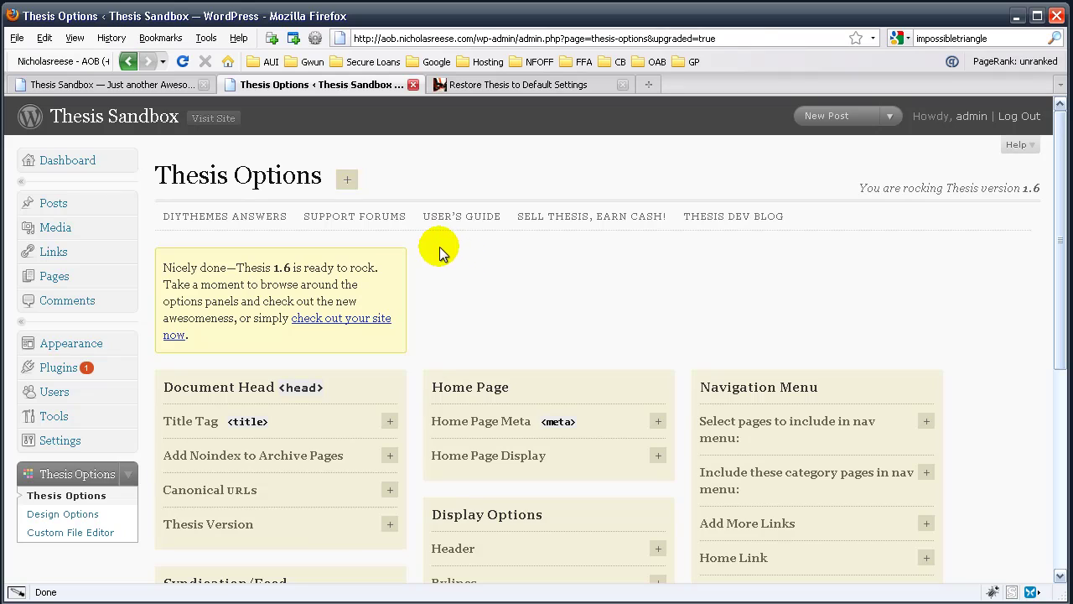
{"action": "scroll", "coordinate": [470, 281], "scroll_direction": "down", "scroll_amount": 2}
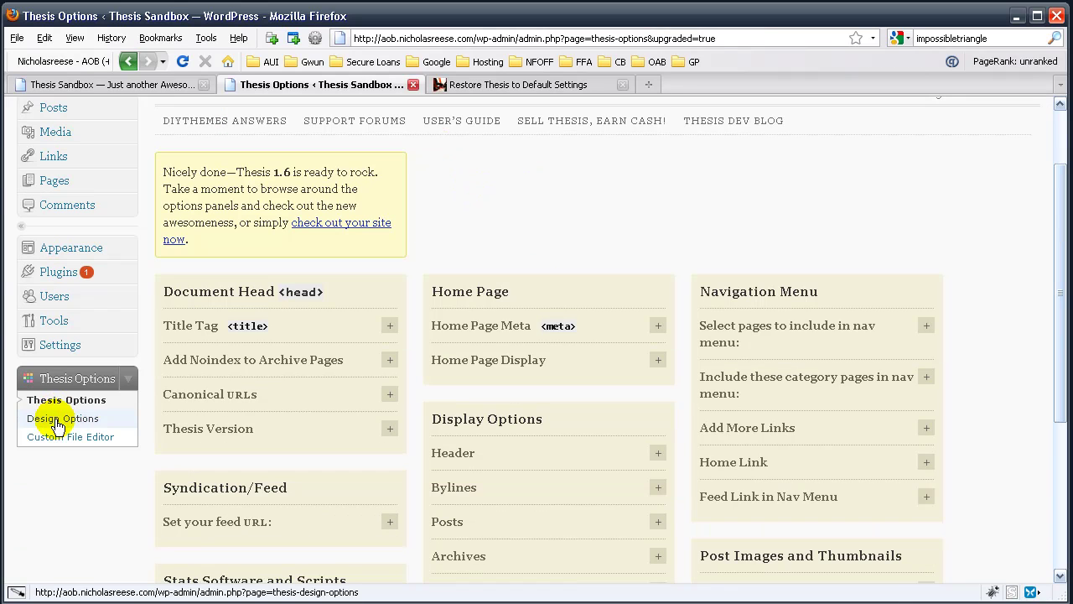
{"action": "left_click", "coordinate": [58, 419]}
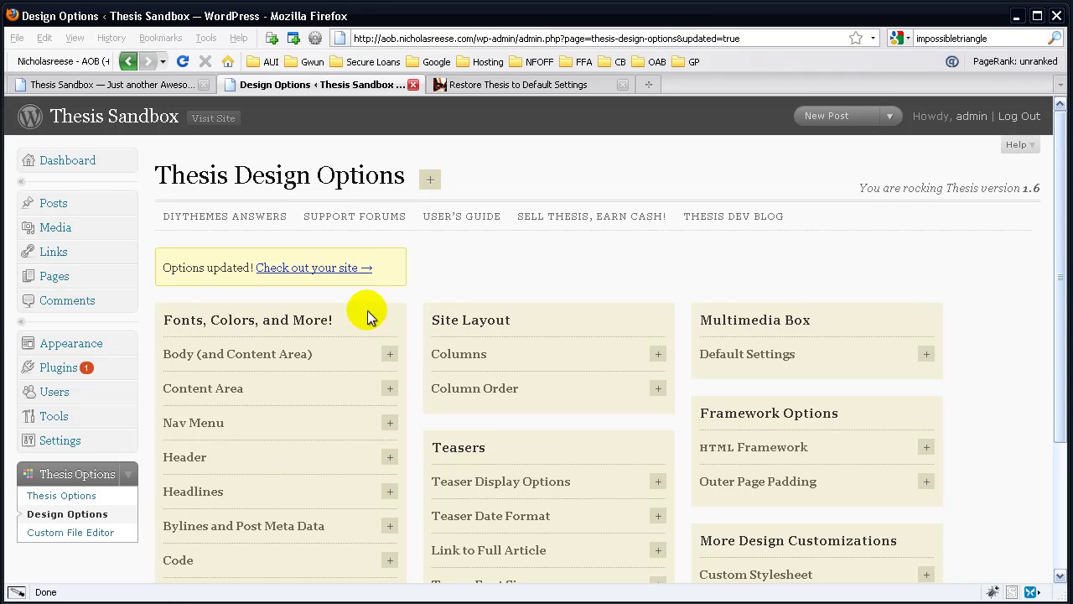
{"action": "left_click", "coordinate": [436, 183]}
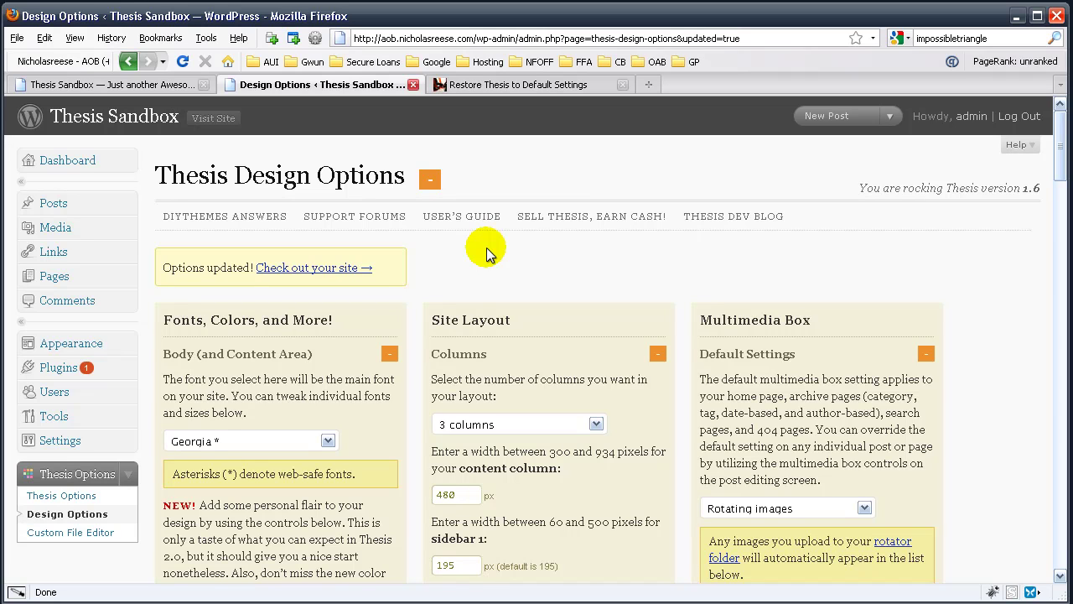
Step: Look through the design settings for body, nav menu, header, headline, byline and sidebar fonts and colors
{"action": "scroll", "coordinate": [489, 254], "scroll_direction": "down", "scroll_amount": 8}
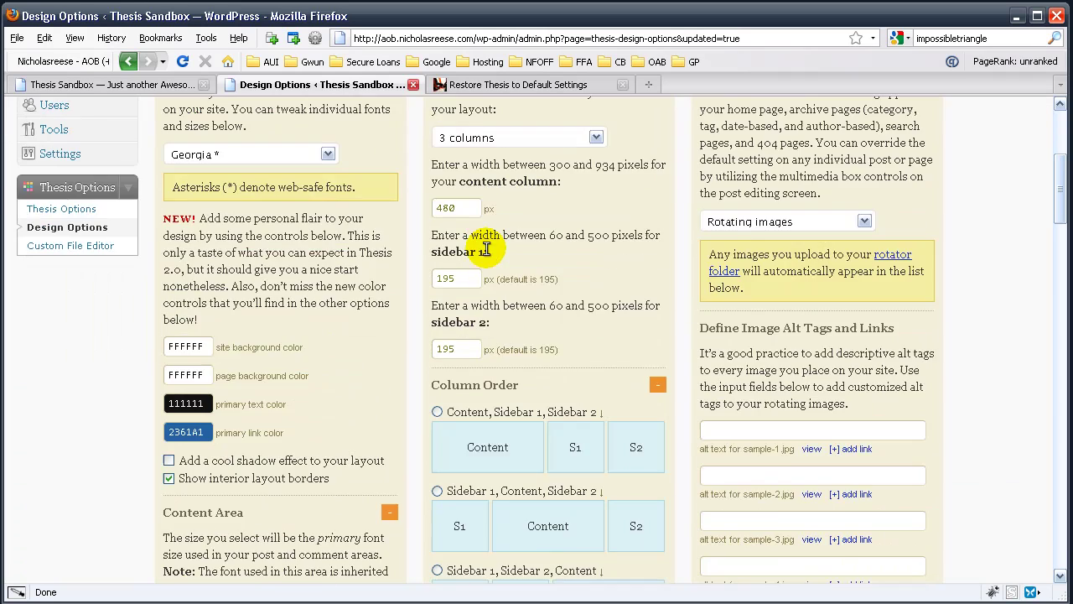
{"action": "scroll", "coordinate": [455, 244], "scroll_direction": "up", "scroll_amount": 3}
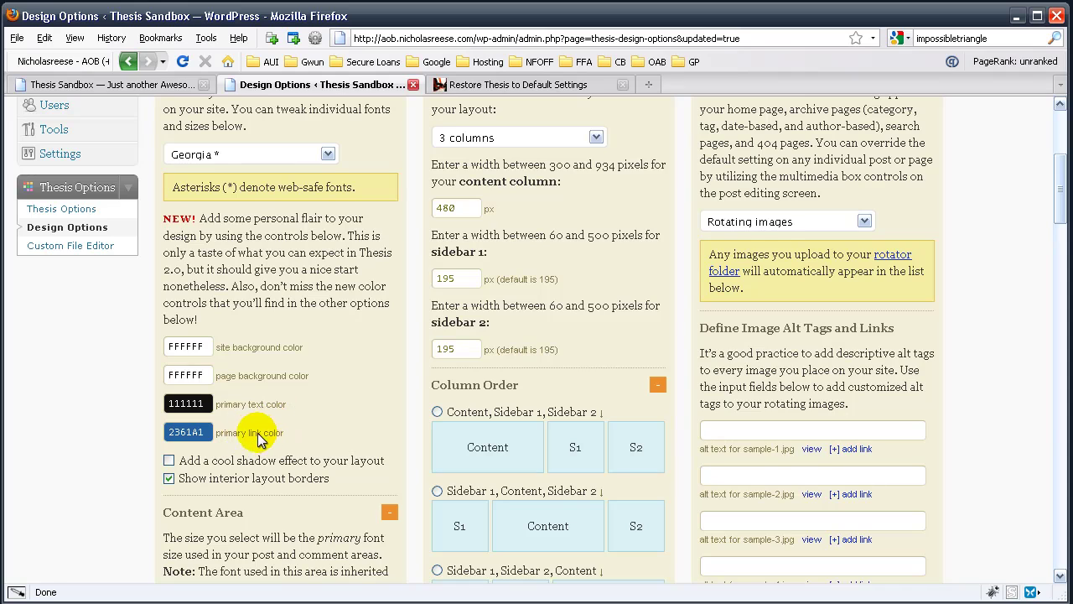
{"action": "scroll", "coordinate": [267, 435], "scroll_direction": "down", "scroll_amount": 10}
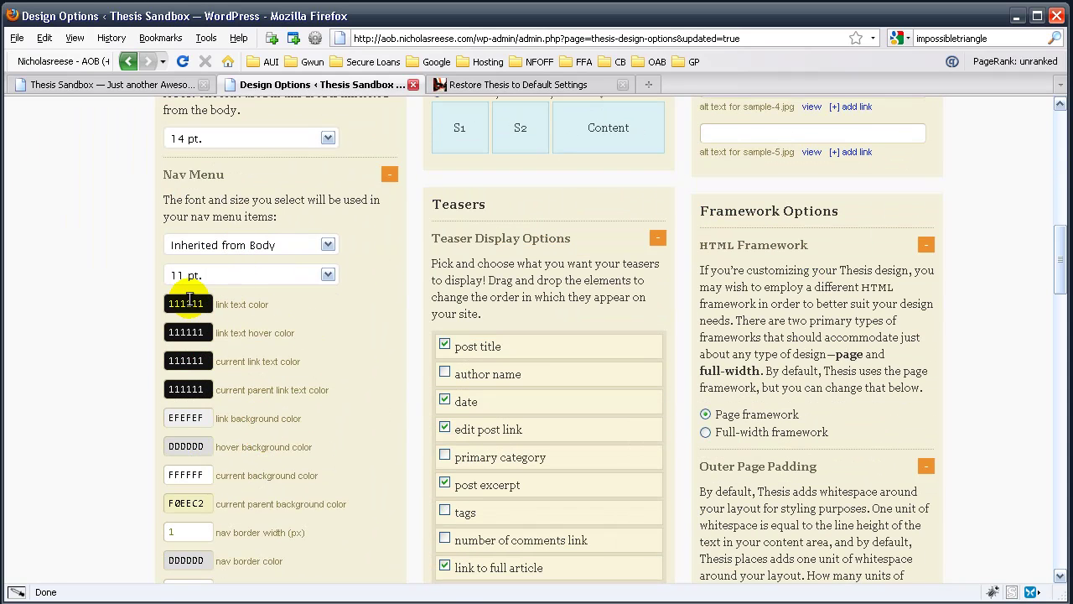
{"action": "scroll", "coordinate": [197, 312], "scroll_direction": "down", "scroll_amount": 6}
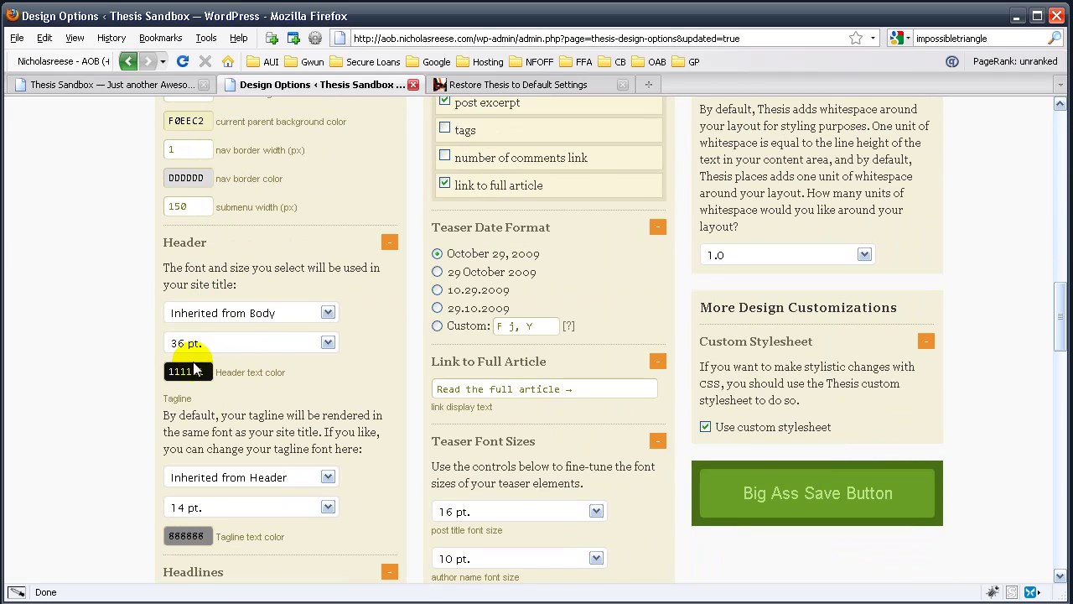
{"action": "scroll", "coordinate": [230, 378], "scroll_direction": "down", "scroll_amount": 2}
{"action": "scroll", "coordinate": [215, 383], "scroll_direction": "down", "scroll_amount": 4}
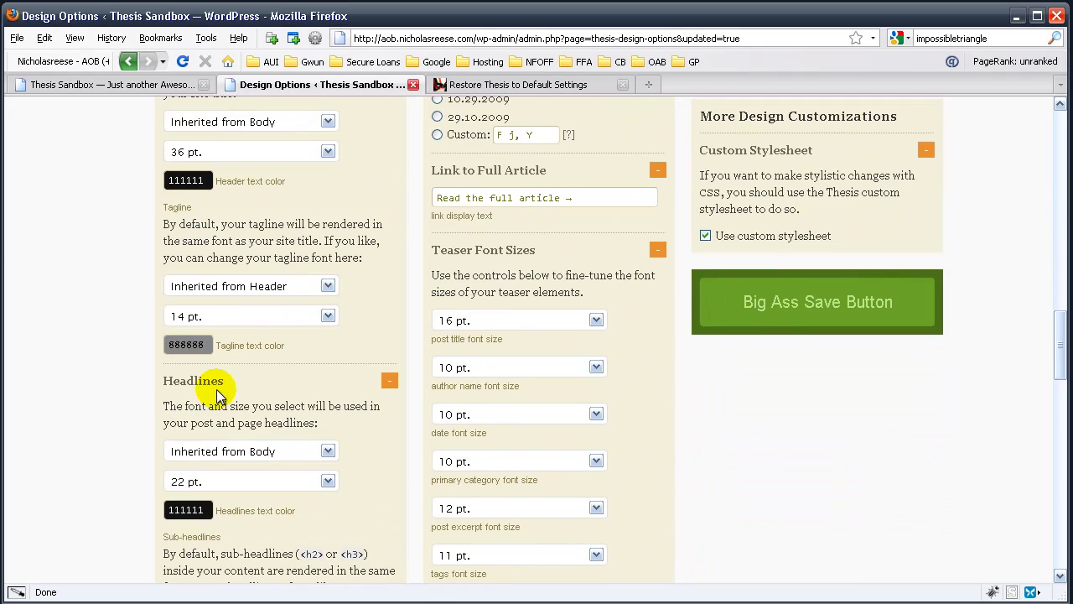
{"action": "scroll", "coordinate": [210, 388], "scroll_direction": "down", "scroll_amount": 4}
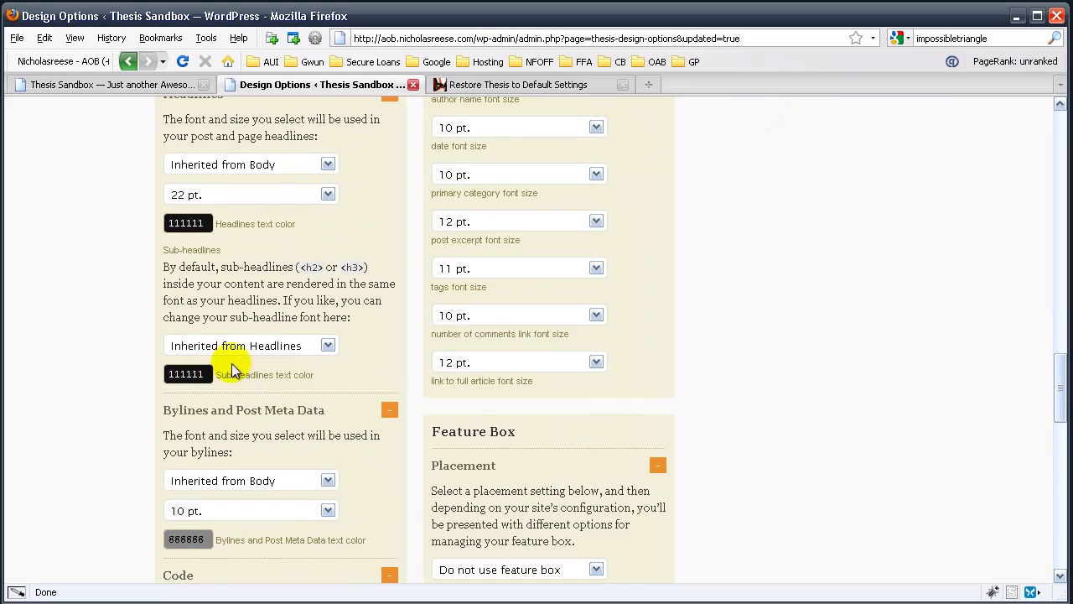
{"action": "scroll", "coordinate": [233, 371], "scroll_direction": "down", "scroll_amount": 15}
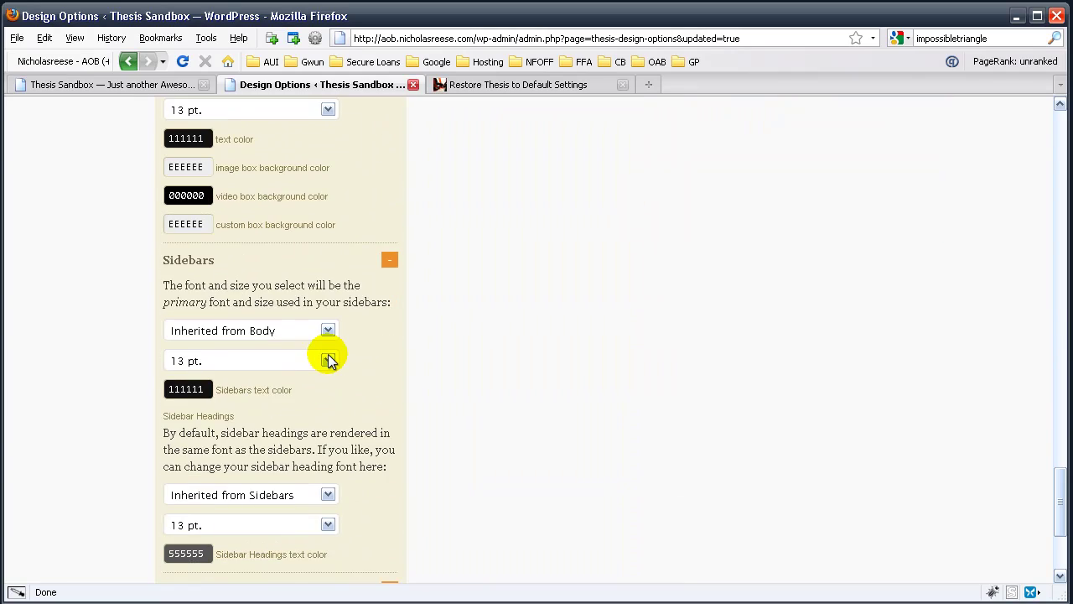
{"action": "scroll", "coordinate": [328, 359], "scroll_direction": "down", "scroll_amount": 5}
{"action": "scroll", "coordinate": [328, 359], "scroll_direction": "up", "scroll_amount": 20}
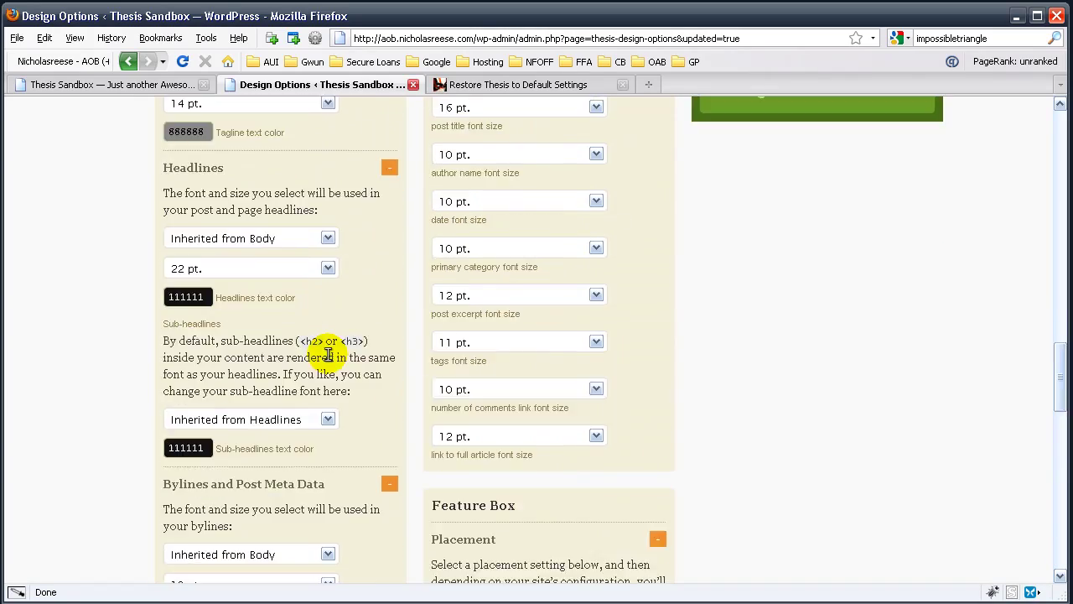
{"action": "scroll", "coordinate": [328, 353], "scroll_direction": "up", "scroll_amount": 10}
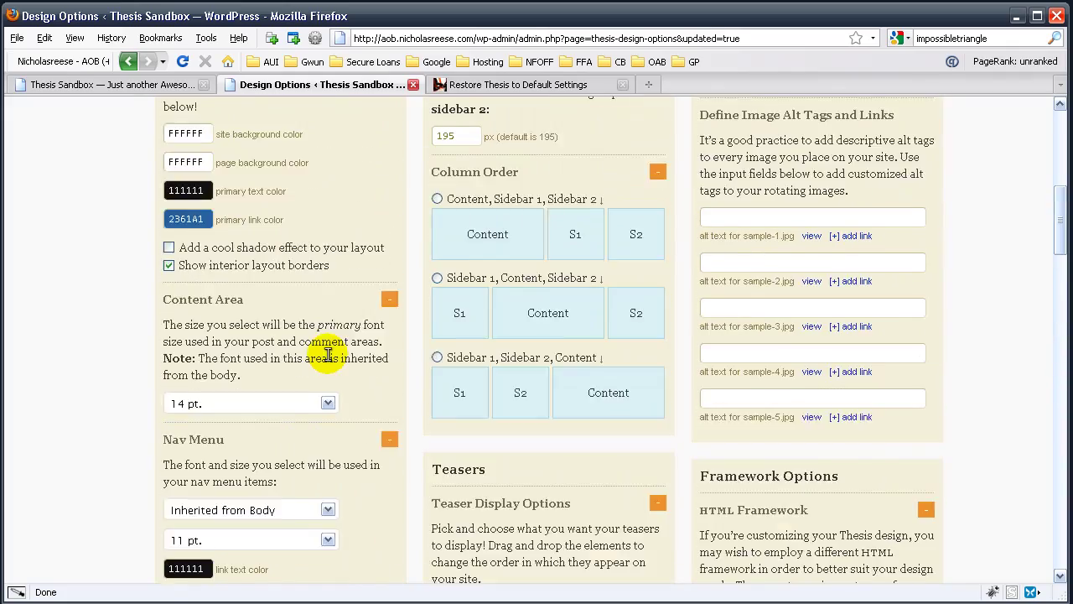
{"action": "scroll", "coordinate": [328, 354], "scroll_direction": "up", "scroll_amount": 4}
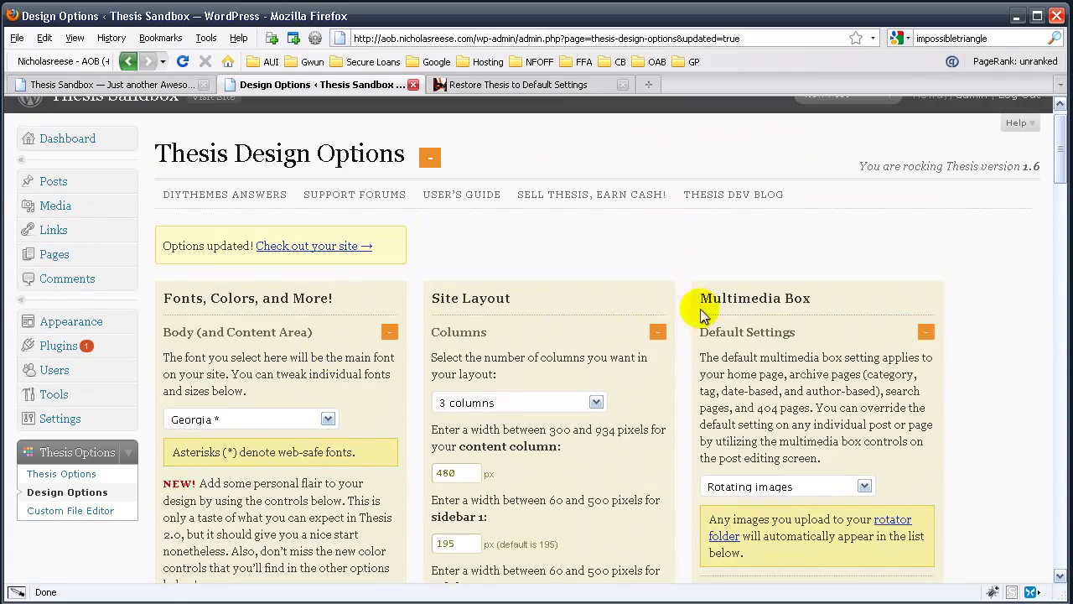
Step: Try the 2-column and 1-column site layouts and return the number of columns to 3
{"action": "left_click_drag", "start_coordinate": [1058, 138], "coordinate": [1058, 160]}
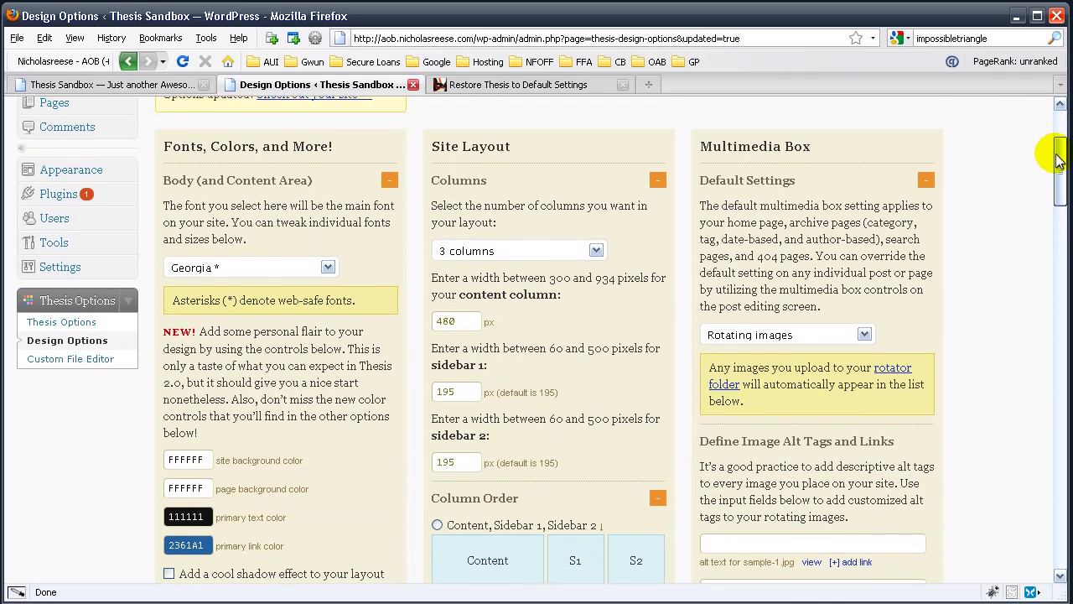
{"action": "scroll", "coordinate": [1048, 158], "scroll_direction": "down", "scroll_amount": 1}
{"action": "left_click", "coordinate": [592, 218]}
{"action": "left_click", "coordinate": [528, 254]}
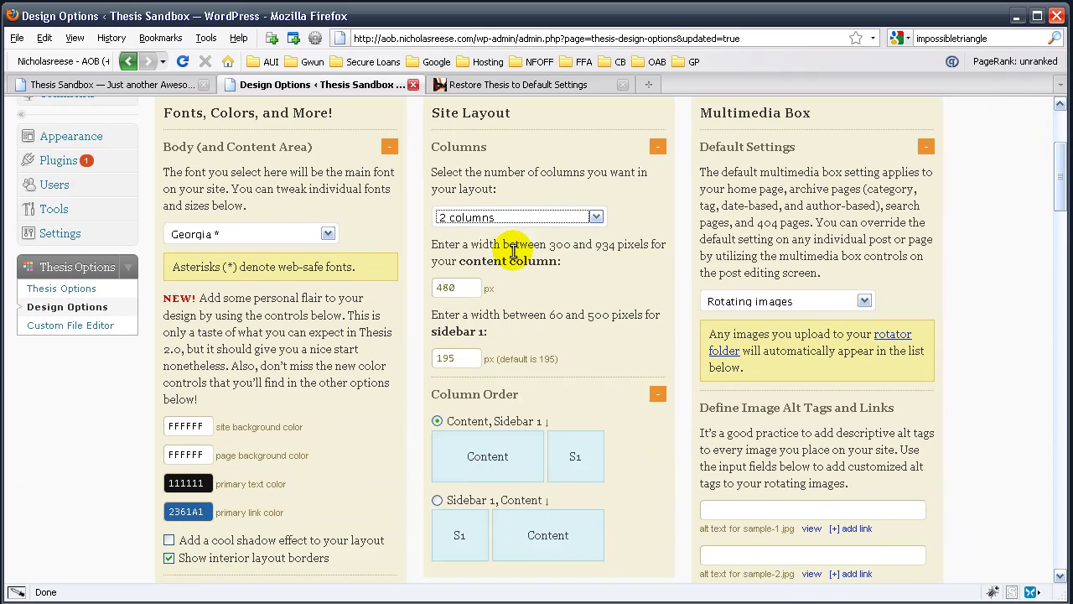
{"action": "left_click", "coordinate": [513, 218]}
{"action": "left_click", "coordinate": [471, 269]}
{"action": "left_click", "coordinate": [470, 218]}
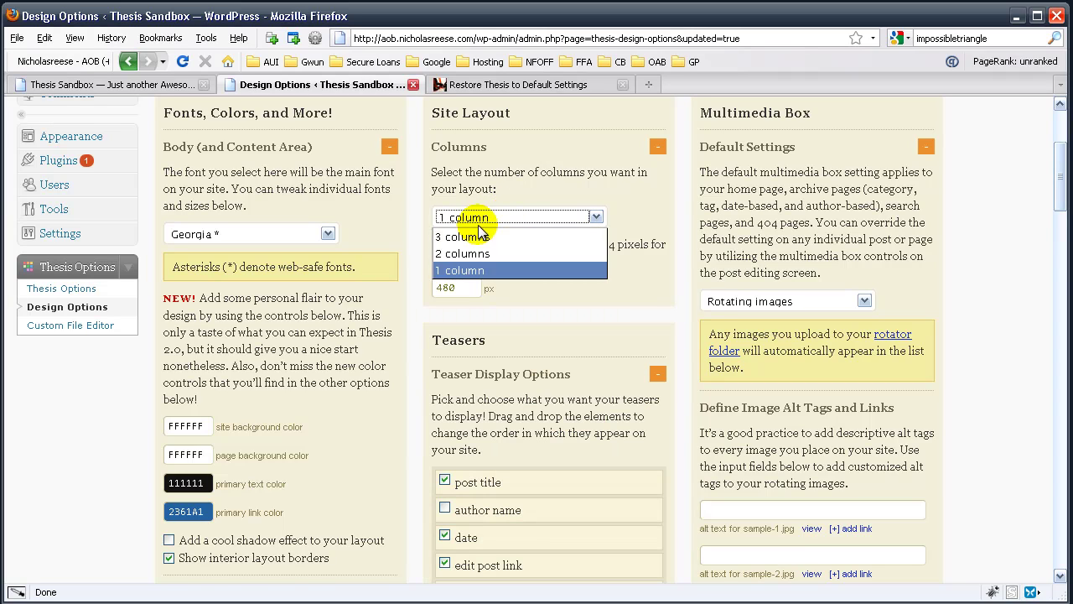
{"action": "left_click", "coordinate": [457, 236]}
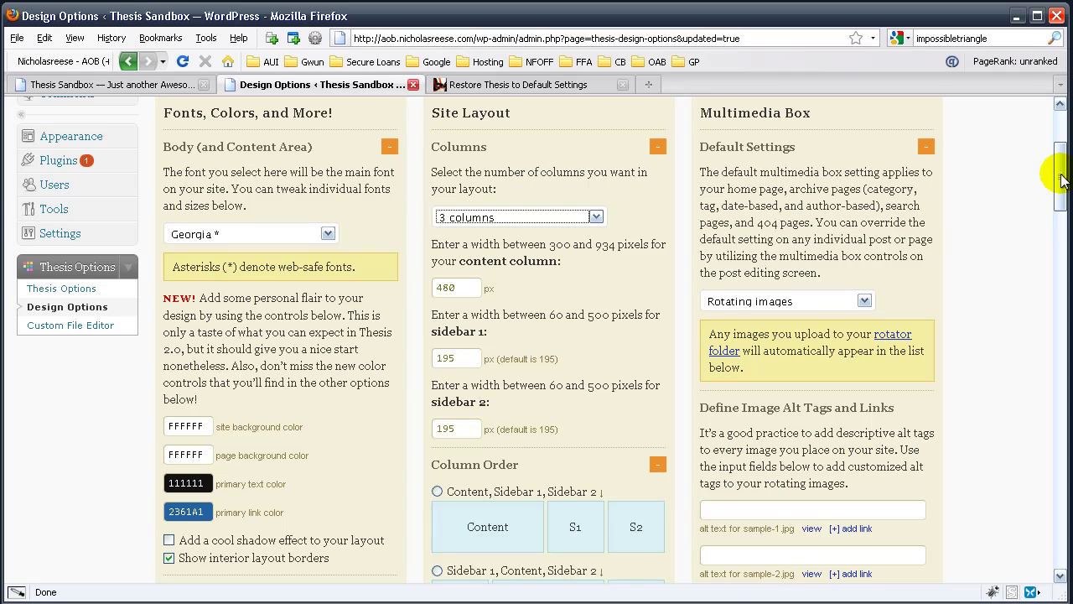
Step: Examine the column order choices, teaser display options, teaser date formats and custom stylesheet setting
{"action": "left_click_drag", "start_coordinate": [1061, 180], "coordinate": [1061, 218]}
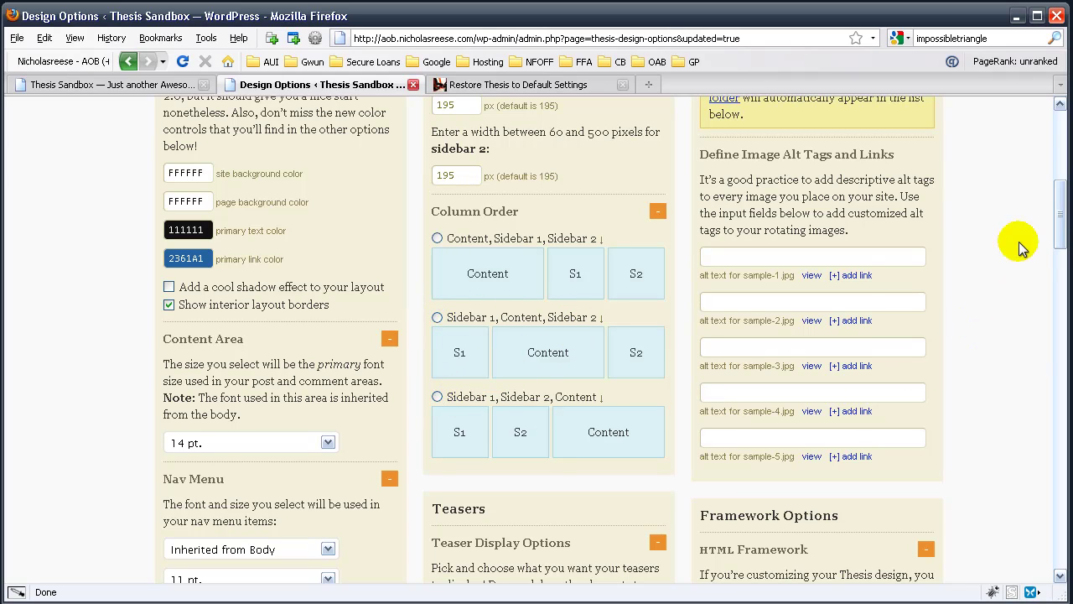
{"action": "left_click_drag", "start_coordinate": [1061, 218], "coordinate": [1061, 286]}
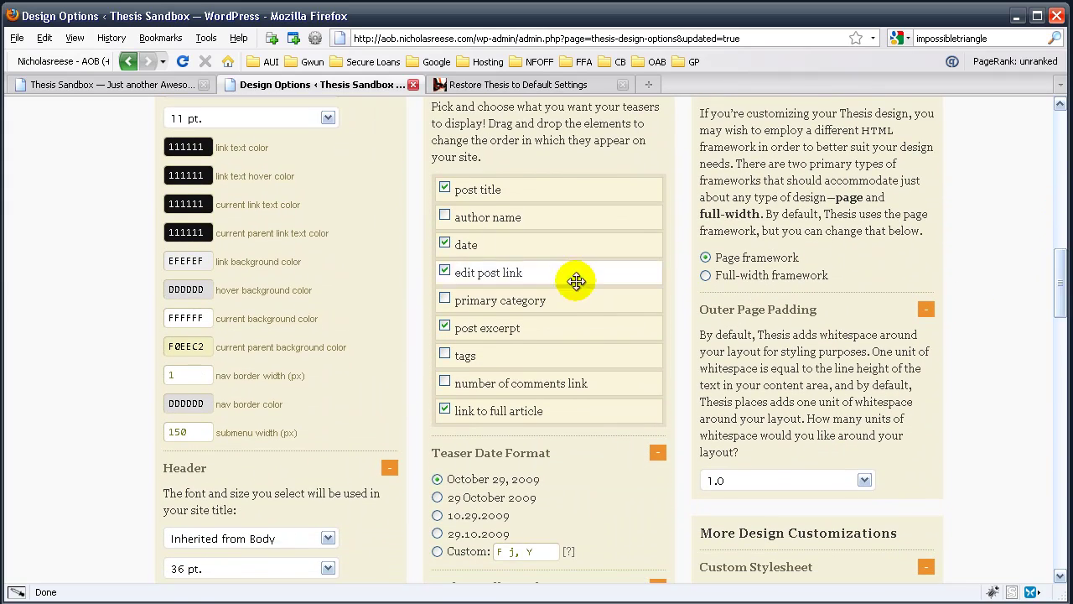
{"action": "scroll", "coordinate": [495, 482], "scroll_direction": "down", "scroll_amount": 4}
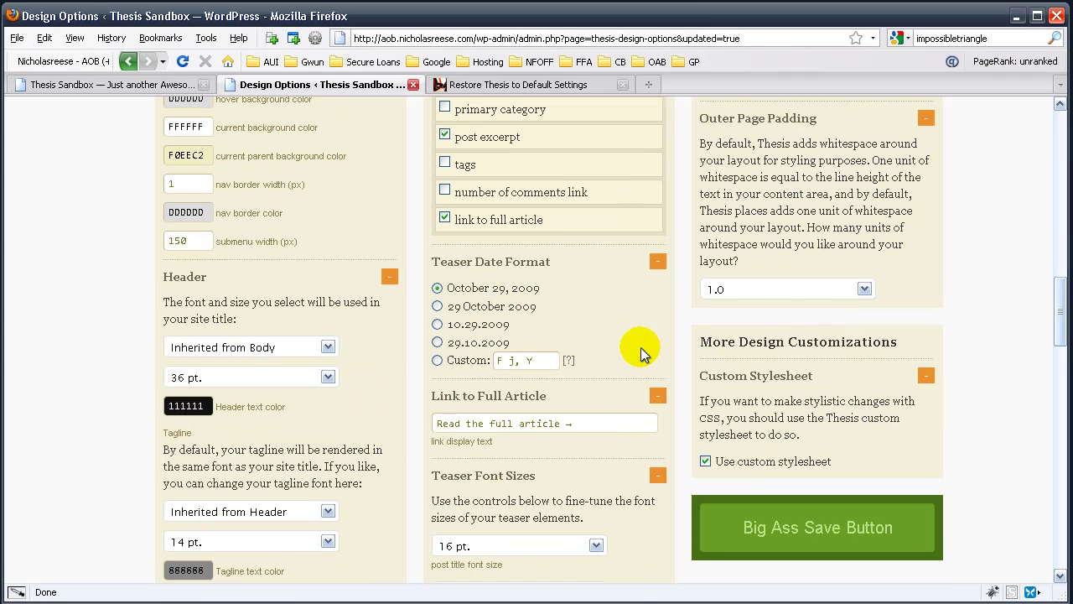
{"action": "scroll", "coordinate": [688, 358], "scroll_direction": "down", "scroll_amount": 2}
{"action": "left_click_drag", "start_coordinate": [1059, 352], "coordinate": [1037, 218]}
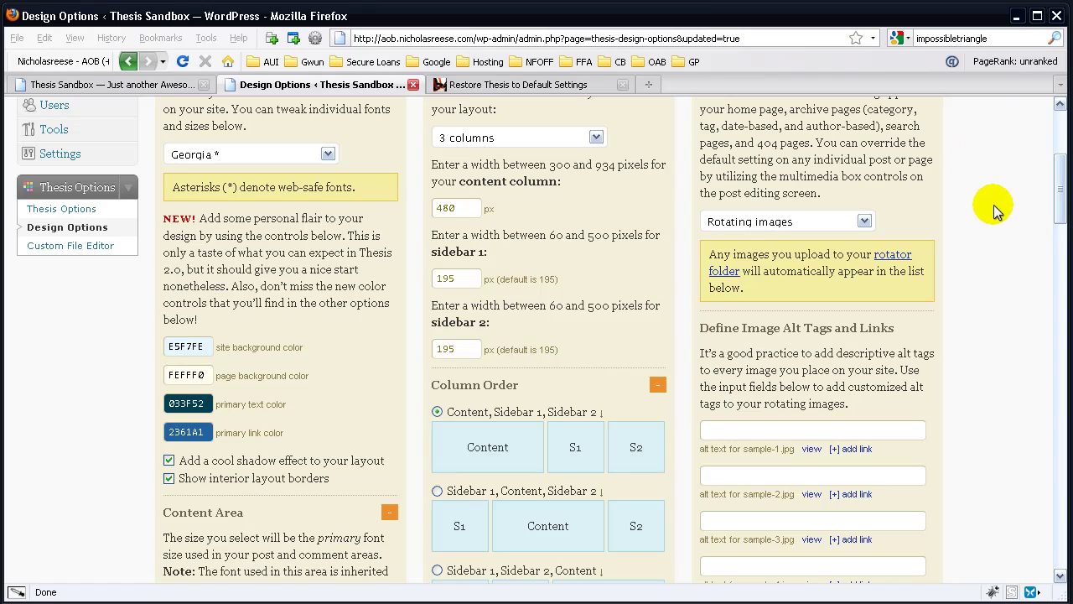
Step: Save the design options and reload the site's home page to view the new design
{"action": "left_click_drag", "start_coordinate": [1052, 168], "coordinate": [1021, 322]}
{"action": "left_click", "coordinate": [872, 327]}
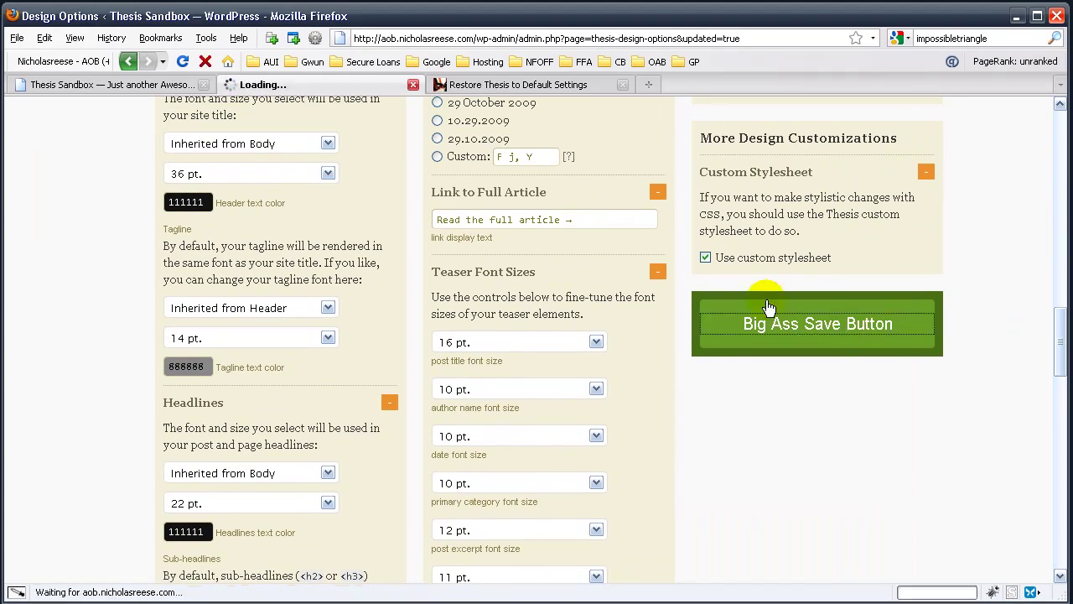
{"action": "left_click", "coordinate": [142, 82]}
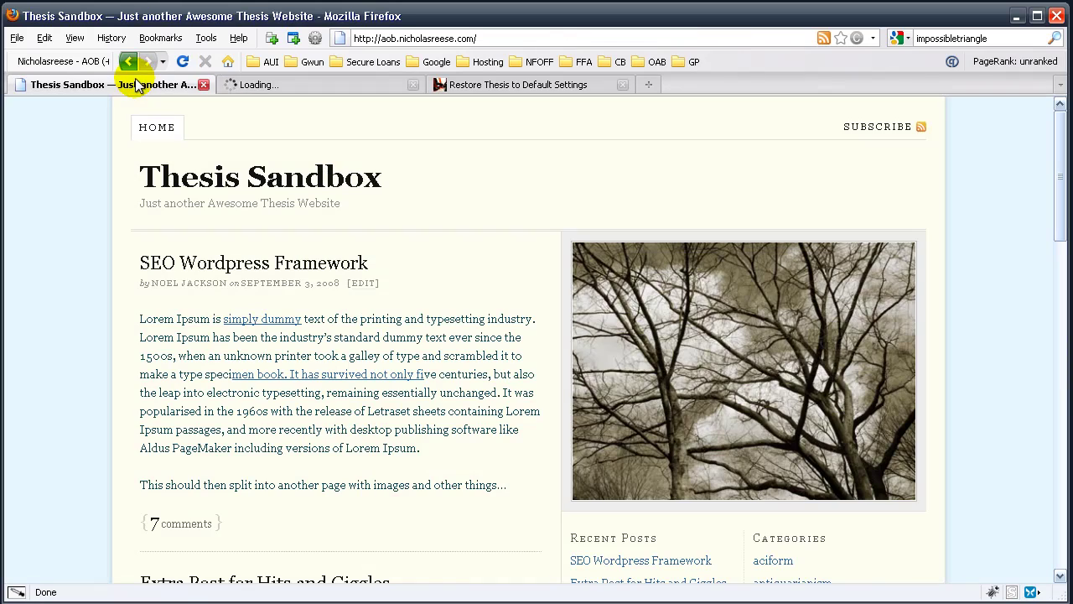
{"action": "left_click", "coordinate": [183, 62]}
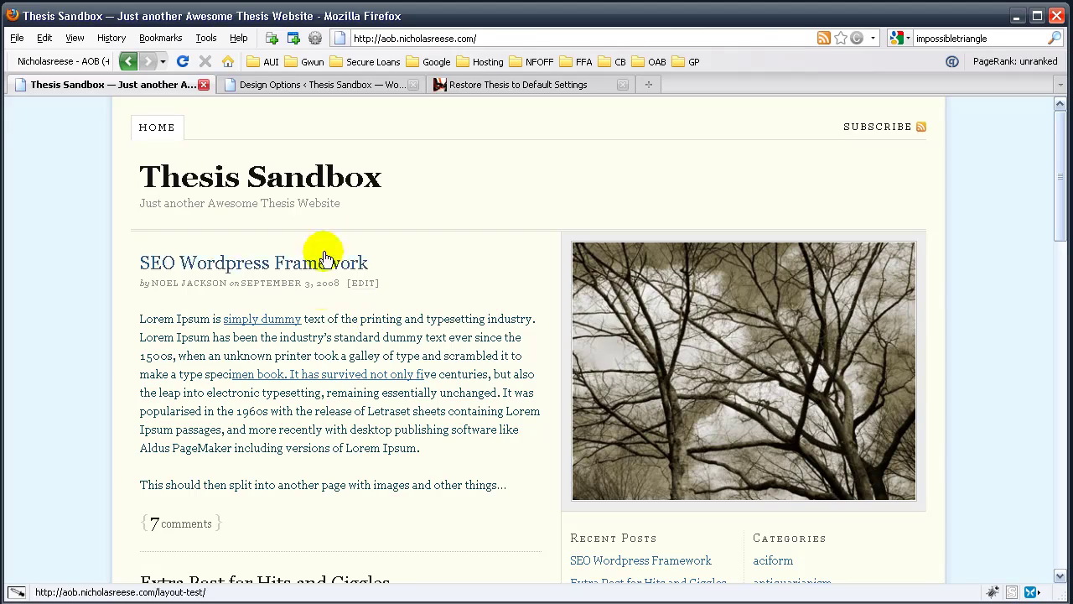
Step: Return to the Design Options page, expand all sections and review the nav menu, teaser and color settings
{"action": "left_click", "coordinate": [292, 84]}
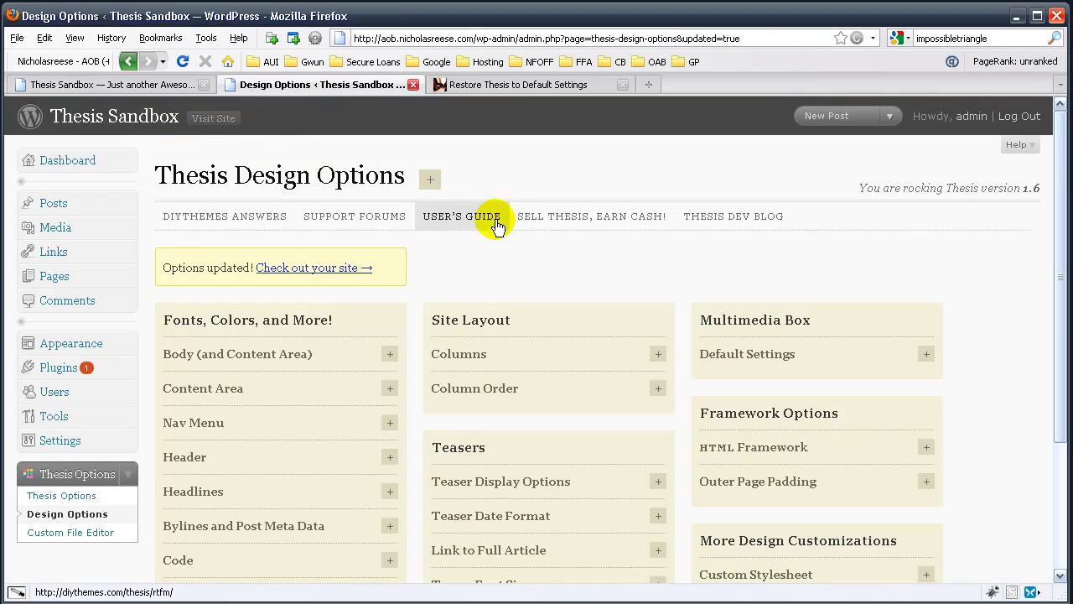
{"action": "left_click", "coordinate": [433, 180]}
{"action": "scroll", "coordinate": [457, 210], "scroll_direction": "down", "scroll_amount": 10}
{"action": "scroll", "coordinate": [437, 210], "scroll_direction": "down", "scroll_amount": 2}
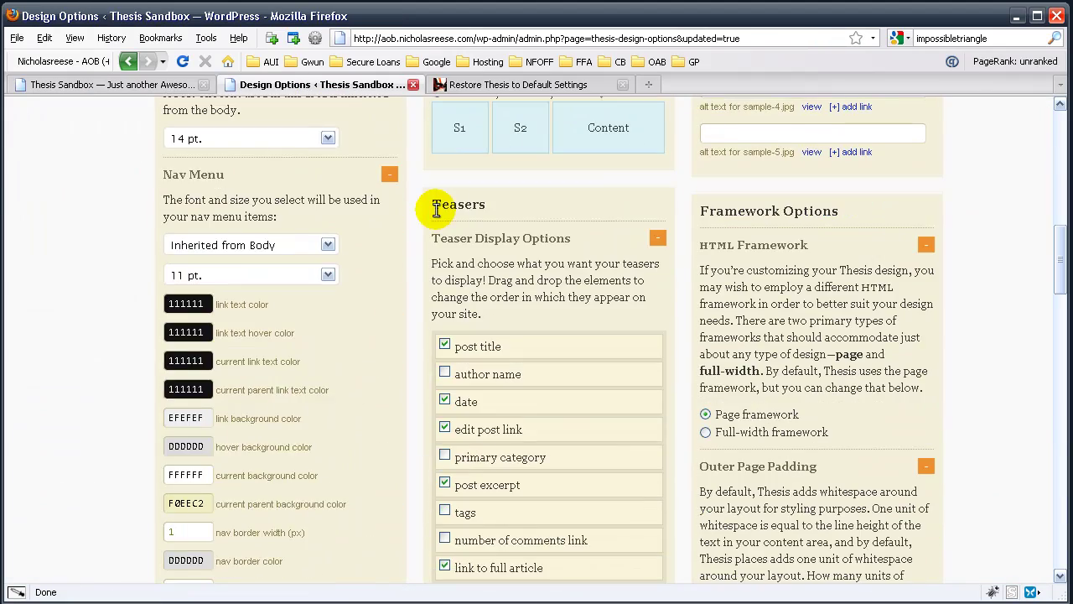
{"action": "scroll", "coordinate": [196, 304], "scroll_direction": "down", "scroll_amount": 2}
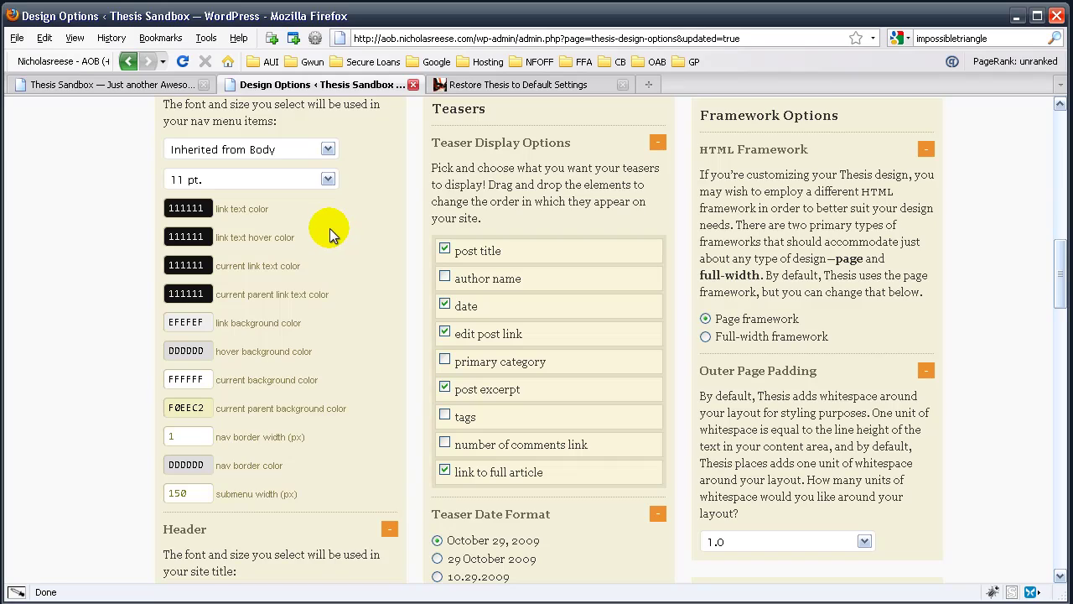
{"action": "scroll", "coordinate": [348, 226], "scroll_direction": "up", "scroll_amount": 12}
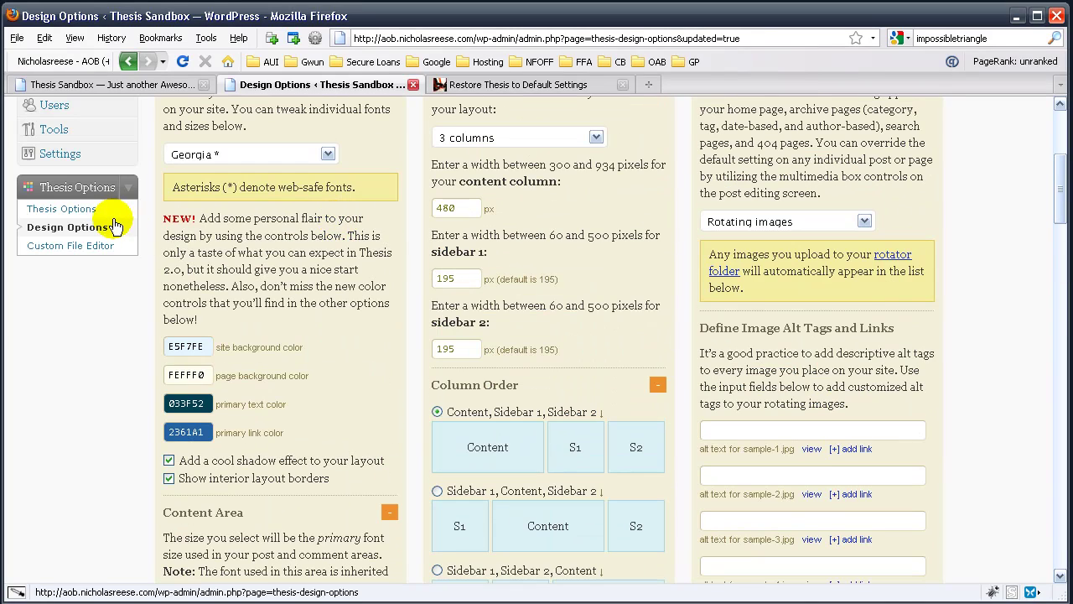
Step: Open the general Thesis Options page and look over its groups of settings
{"action": "left_click", "coordinate": [104, 213]}
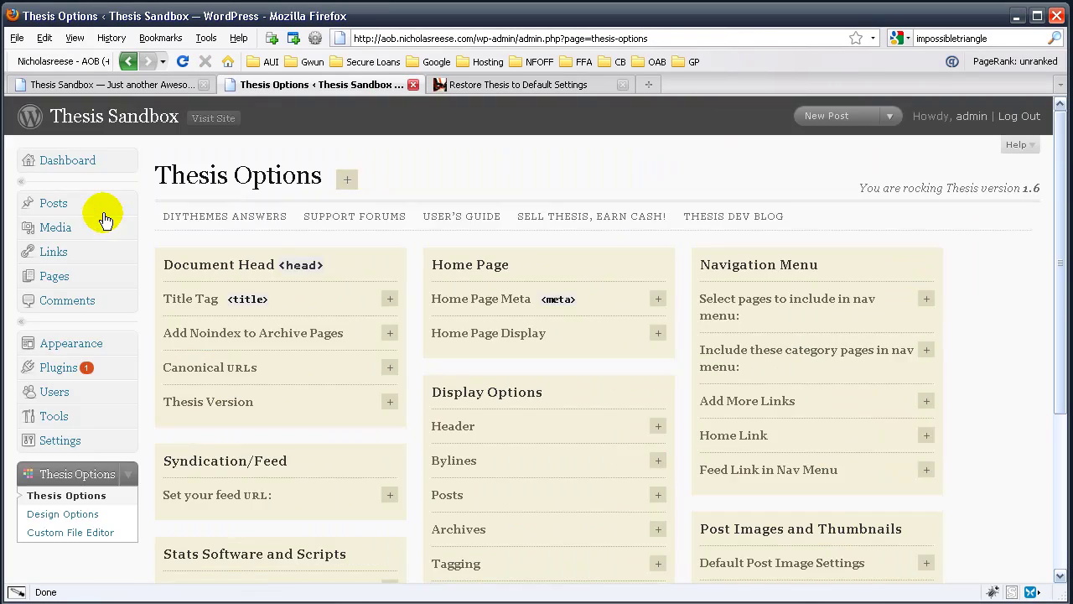
{"action": "scroll", "coordinate": [618, 246], "scroll_direction": "down", "scroll_amount": 5}
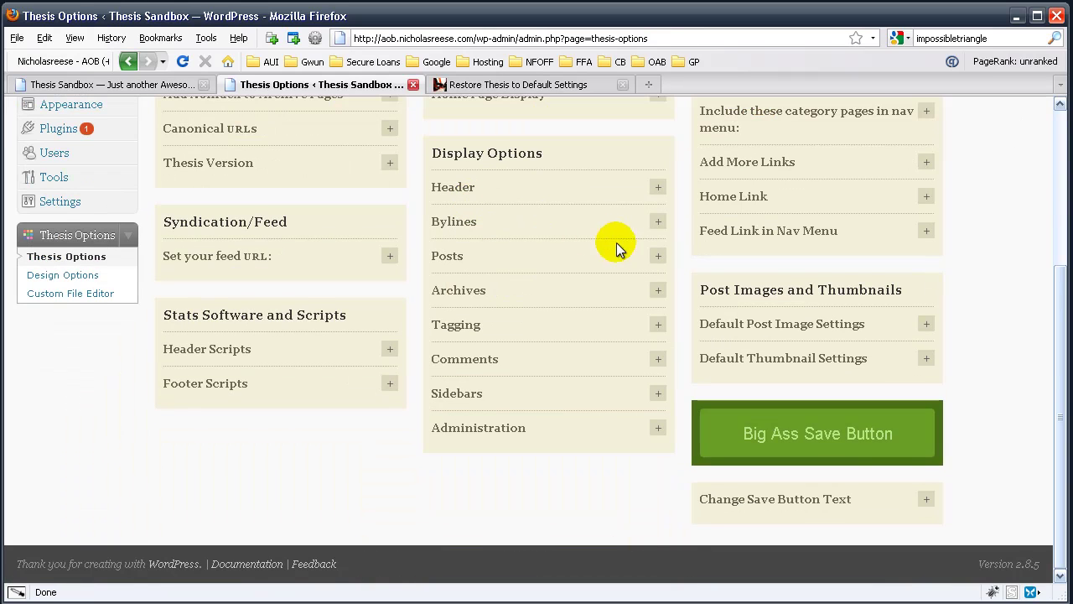
{"action": "scroll", "coordinate": [671, 259], "scroll_direction": "up", "scroll_amount": 5}
{"action": "scroll", "coordinate": [374, 193], "scroll_direction": "down", "scroll_amount": 3}
{"action": "scroll", "coordinate": [376, 168], "scroll_direction": "up", "scroll_amount": 3}
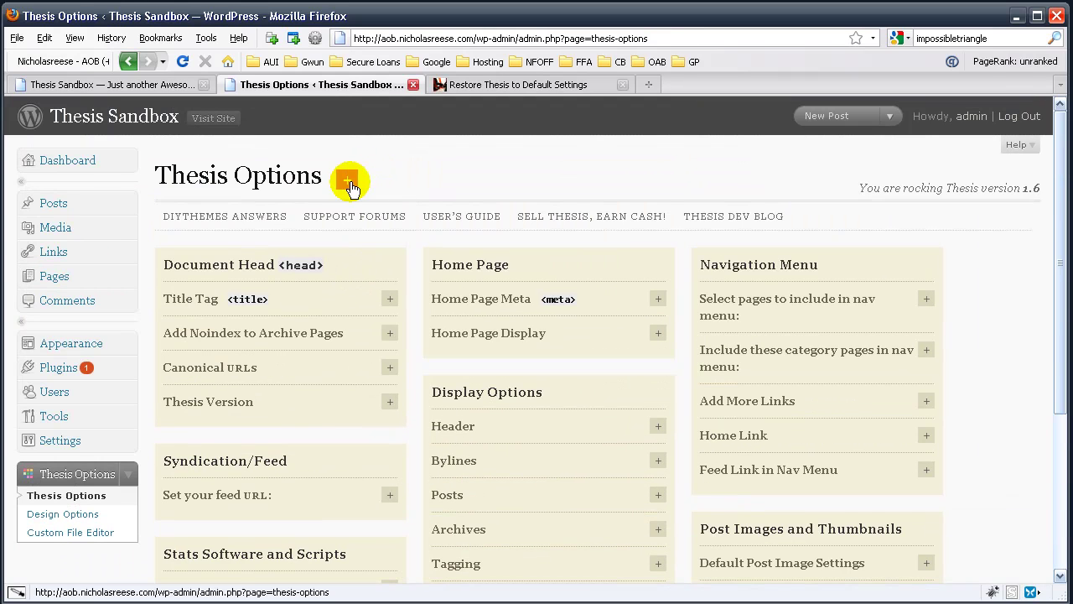
Step: Expand all Thesis Options sections and examine the title tag, noindex, home page and navigation menu settings
{"action": "left_click", "coordinate": [349, 186]}
{"action": "scroll", "coordinate": [822, 280], "scroll_direction": "down", "scroll_amount": 4}
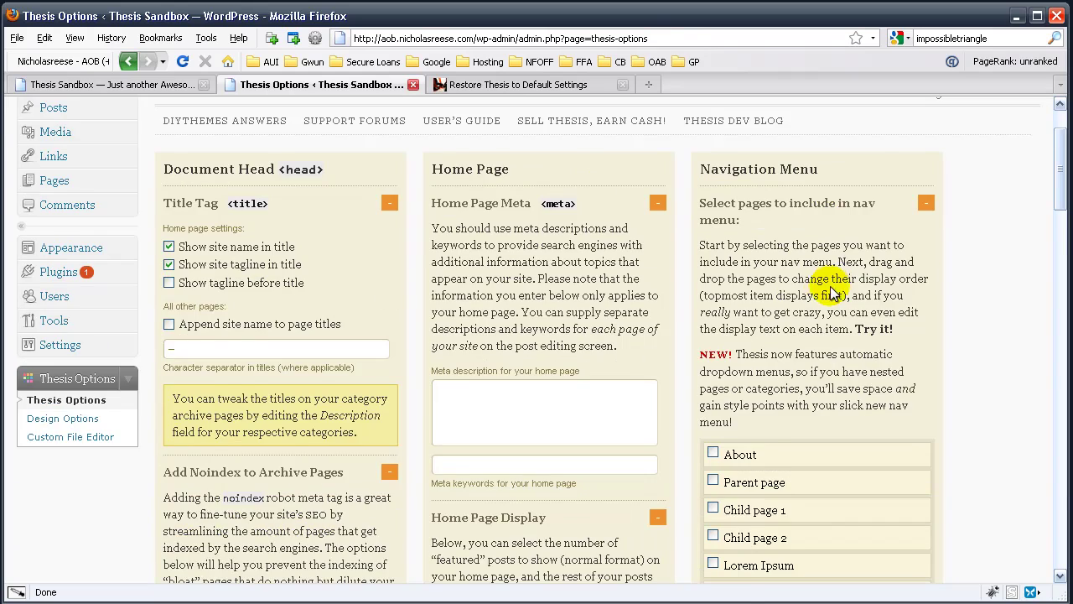
{"action": "scroll", "coordinate": [819, 294], "scroll_direction": "down", "scroll_amount": 2}
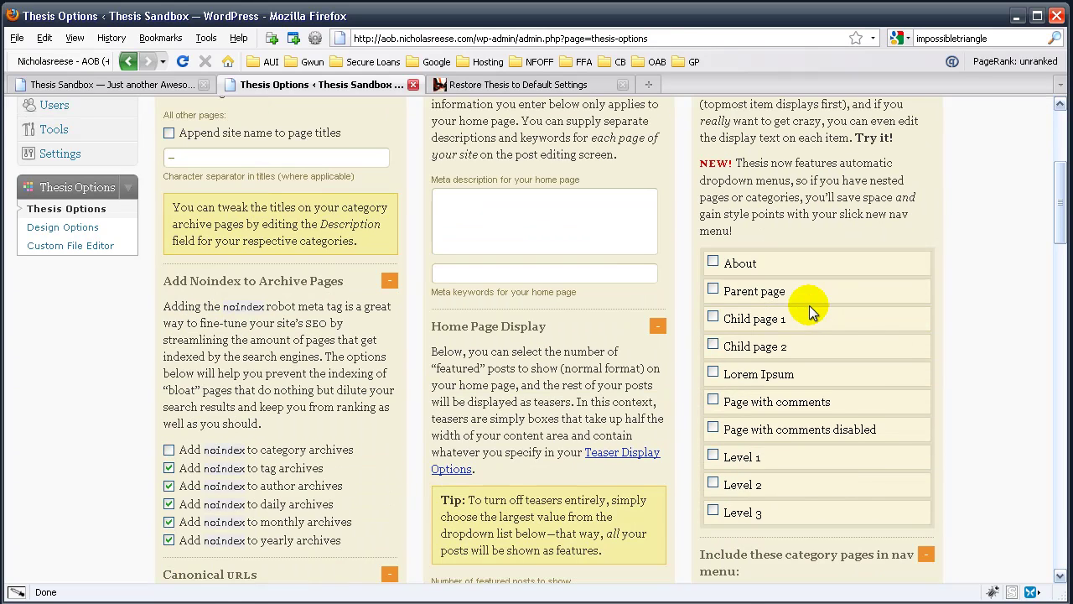
Step: Include the pages About, Parent page, Child page 1, Level 1, Level 2 and Level 3 in the navigation menu
{"action": "left_click", "coordinate": [713, 288]}
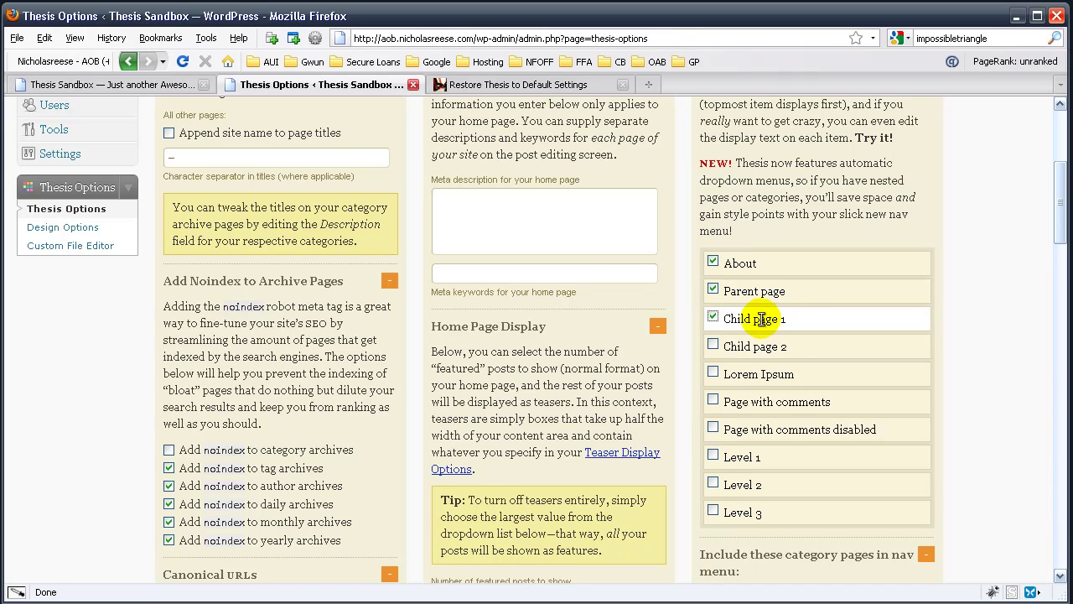
{"action": "left_click", "coordinate": [713, 456]}
{"action": "left_click", "coordinate": [712, 483]}
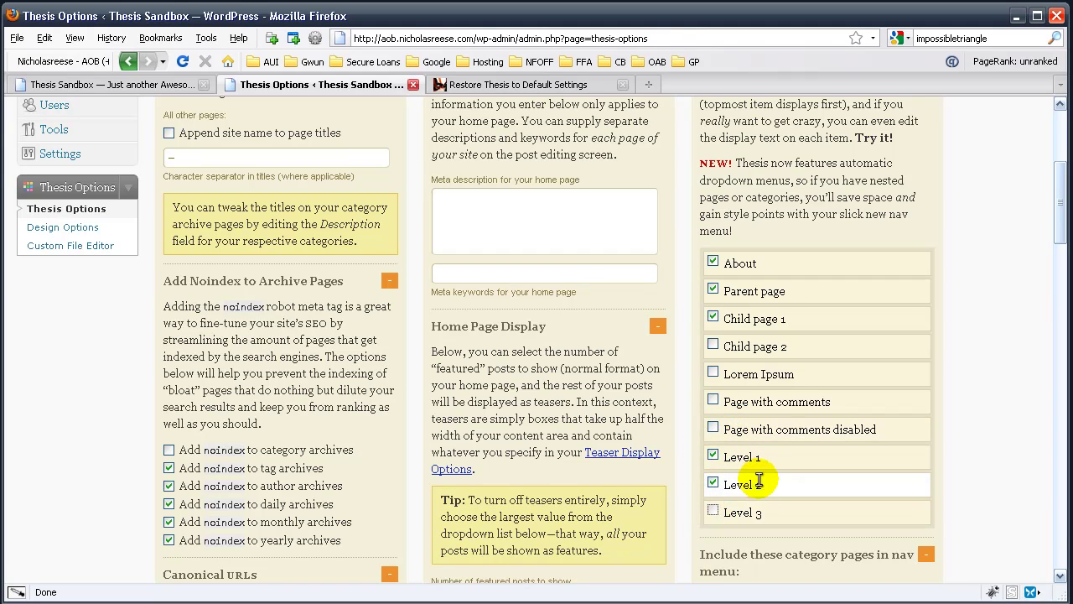
{"action": "left_click", "coordinate": [713, 510]}
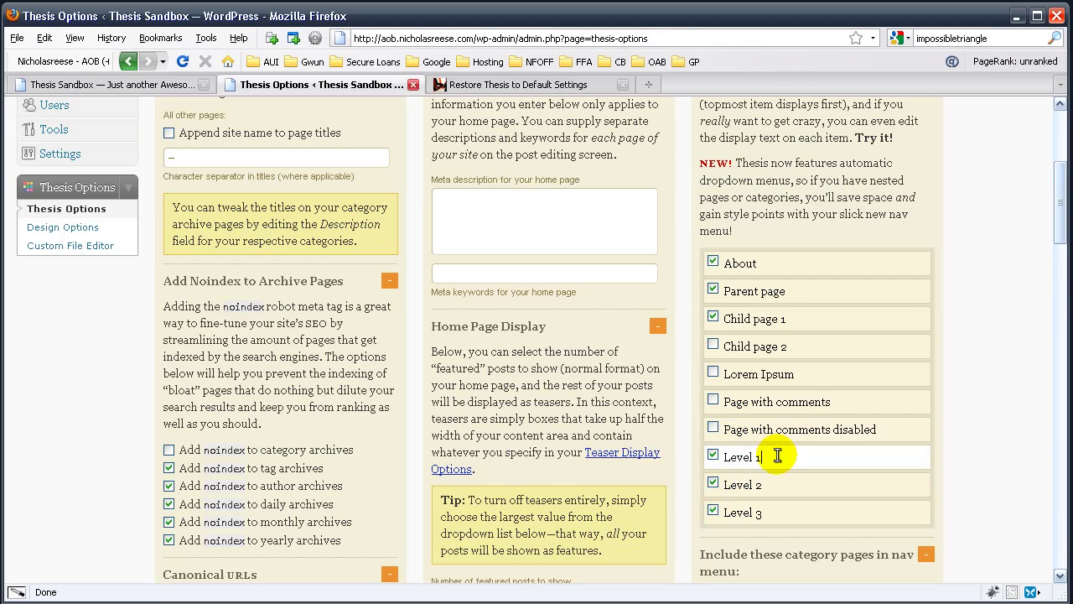
Step: Rename the navigation menu labels Level 1, Level 2 and Level 3 as Top, Middle and Right
{"action": "left_click_drag", "start_coordinate": [777, 455], "coordinate": [683, 416]}
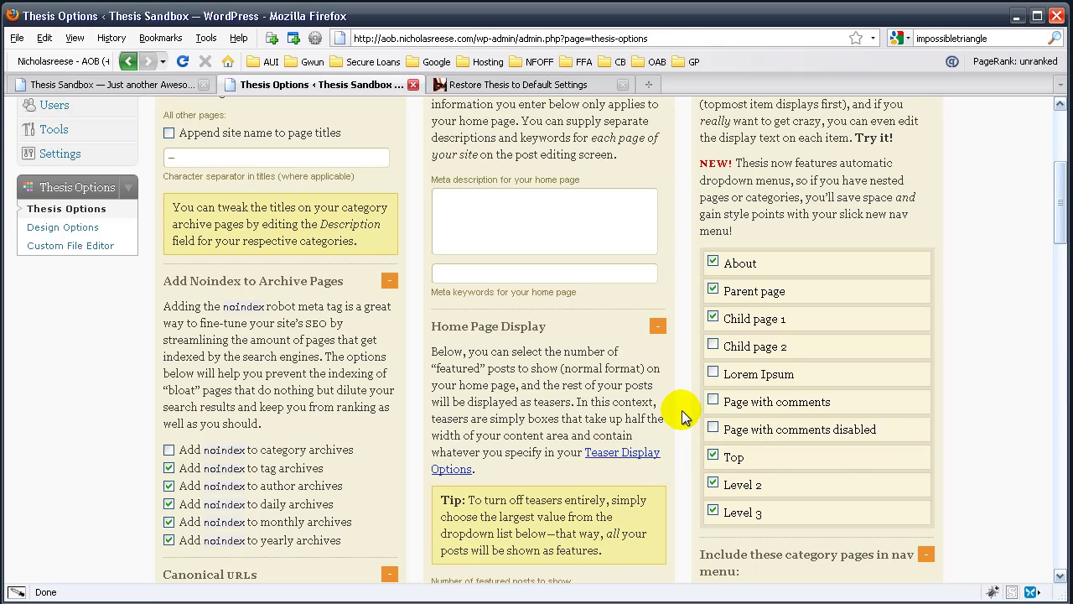
{"action": "left_click_drag", "start_coordinate": [763, 485], "coordinate": [695, 486]}
{"action": "type", "text": "Mi"}
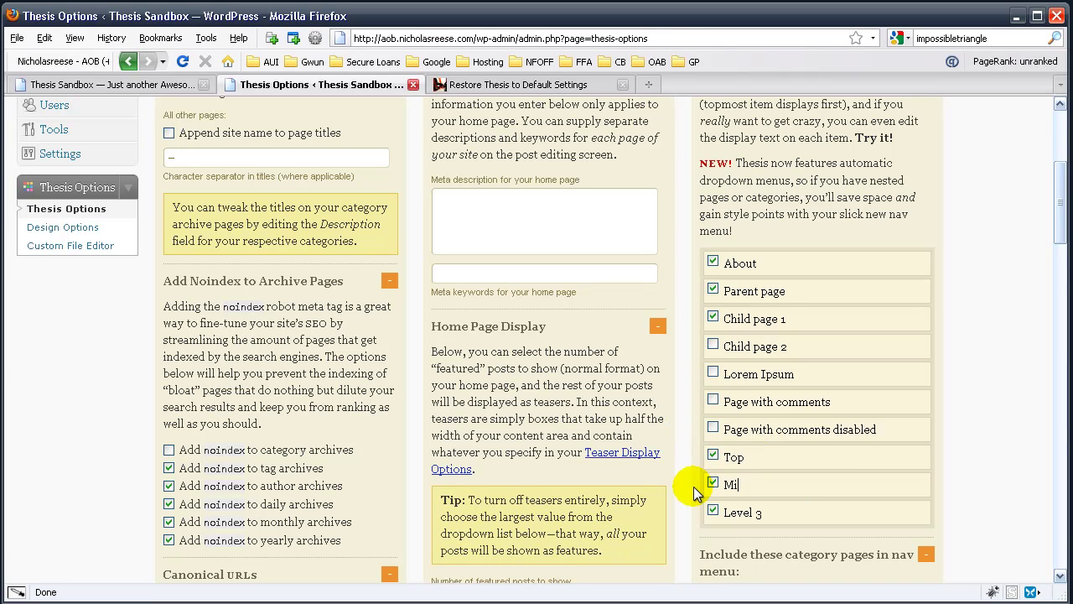
{"action": "type", "text": "ddle"}
{"action": "left_click_drag", "start_coordinate": [781, 513], "coordinate": [708, 511]}
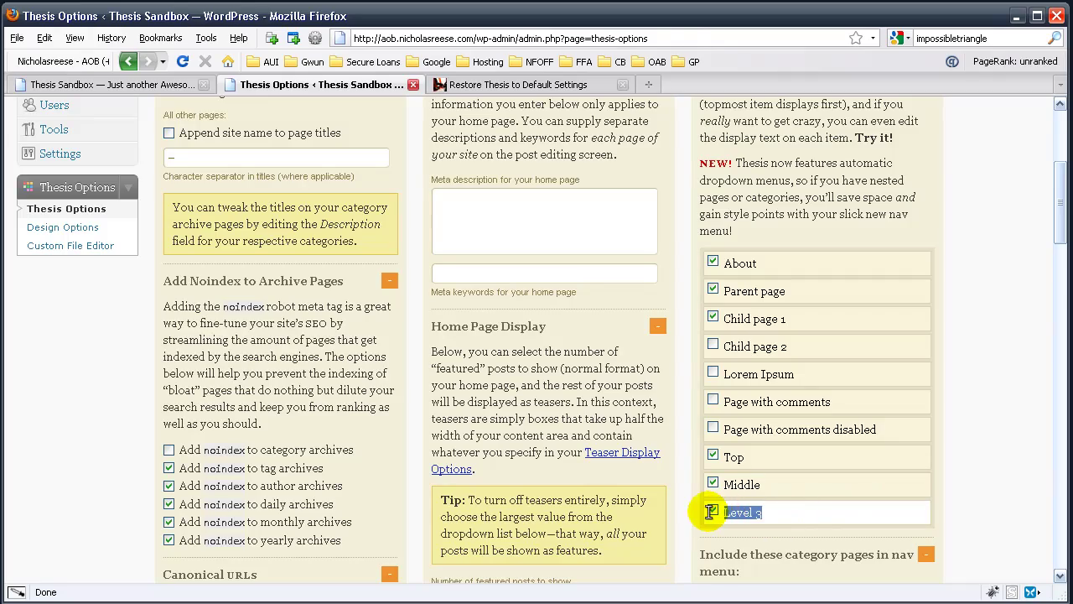
{"action": "type", "text": "Right"}
{"action": "left_click", "coordinate": [948, 432]}
Step: Save the Thesis options and reload the site's home page to check the Parent Page and Top dropdown menus
{"action": "scroll", "coordinate": [959, 419], "scroll_direction": "down", "scroll_amount": 15}
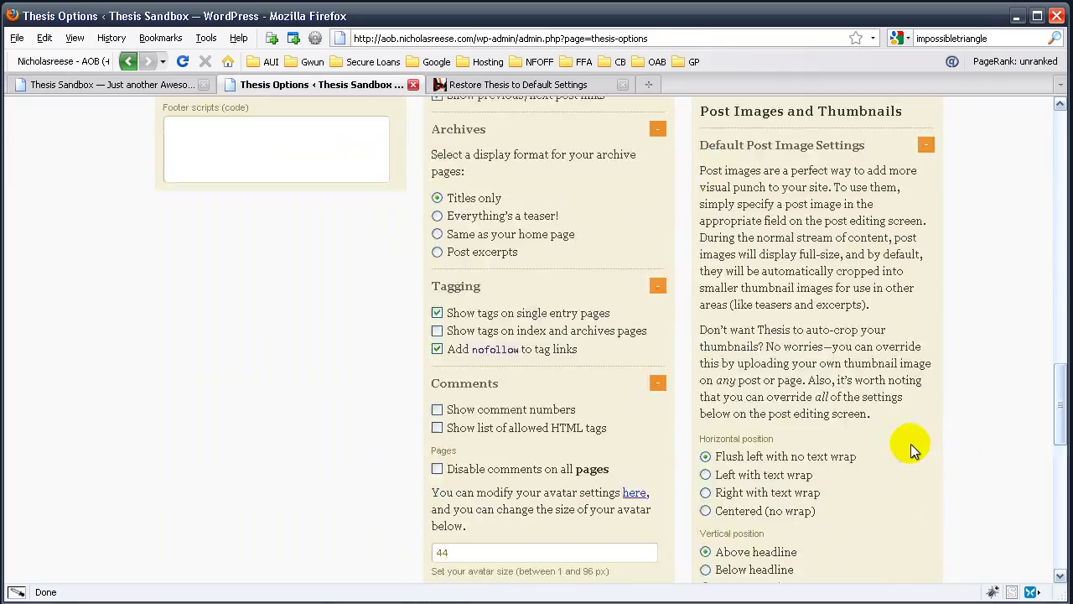
{"action": "left_click", "coordinate": [833, 511]}
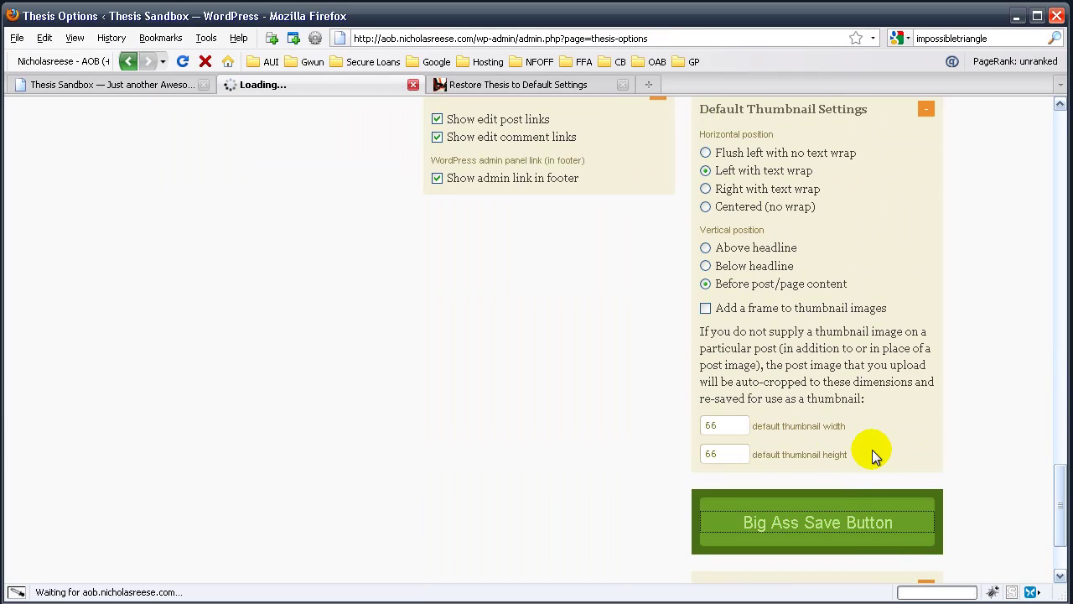
{"action": "left_click", "coordinate": [125, 87]}
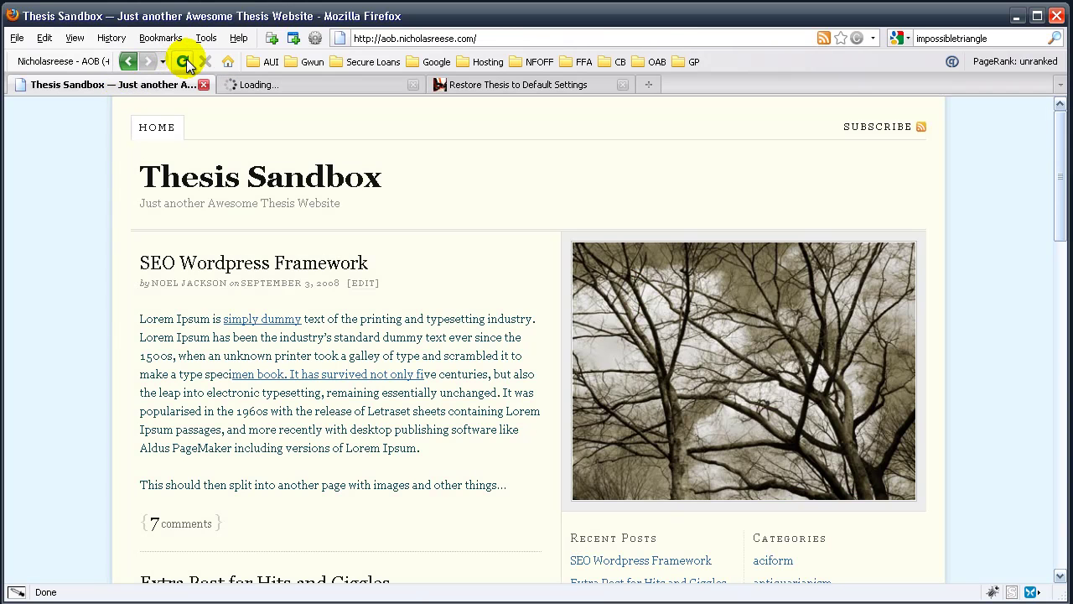
{"action": "left_click", "coordinate": [186, 65]}
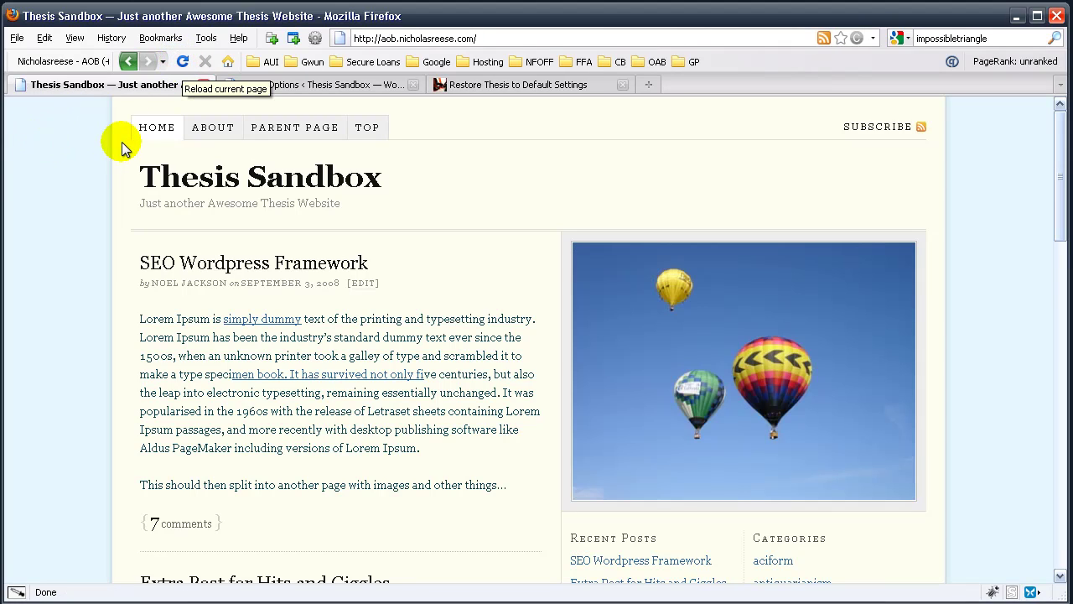
{"action": "mouse_move", "coordinate": [258, 131]}
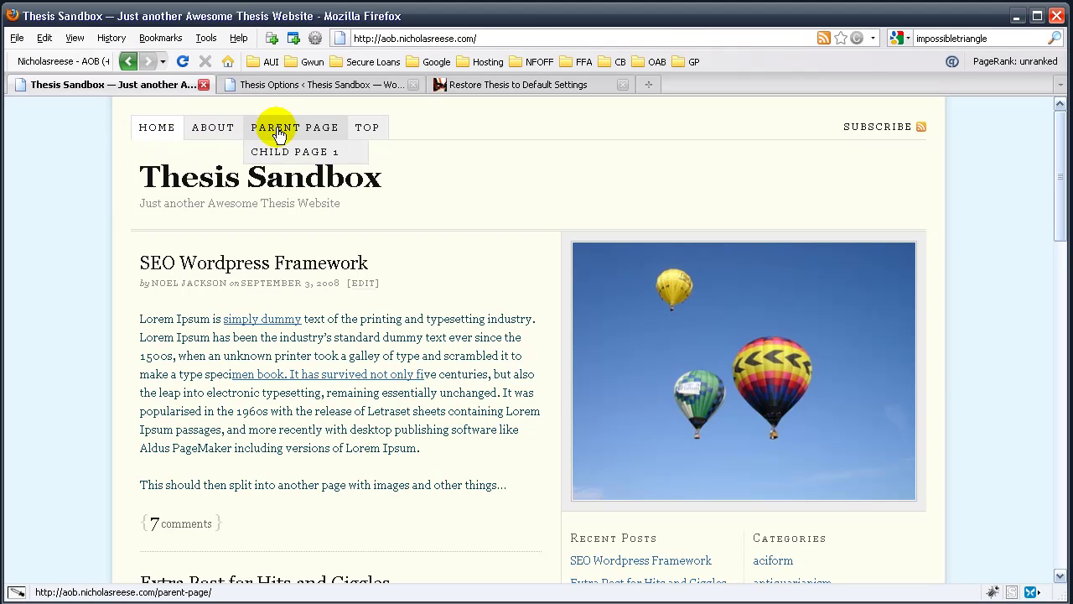
{"action": "mouse_move", "coordinate": [378, 141]}
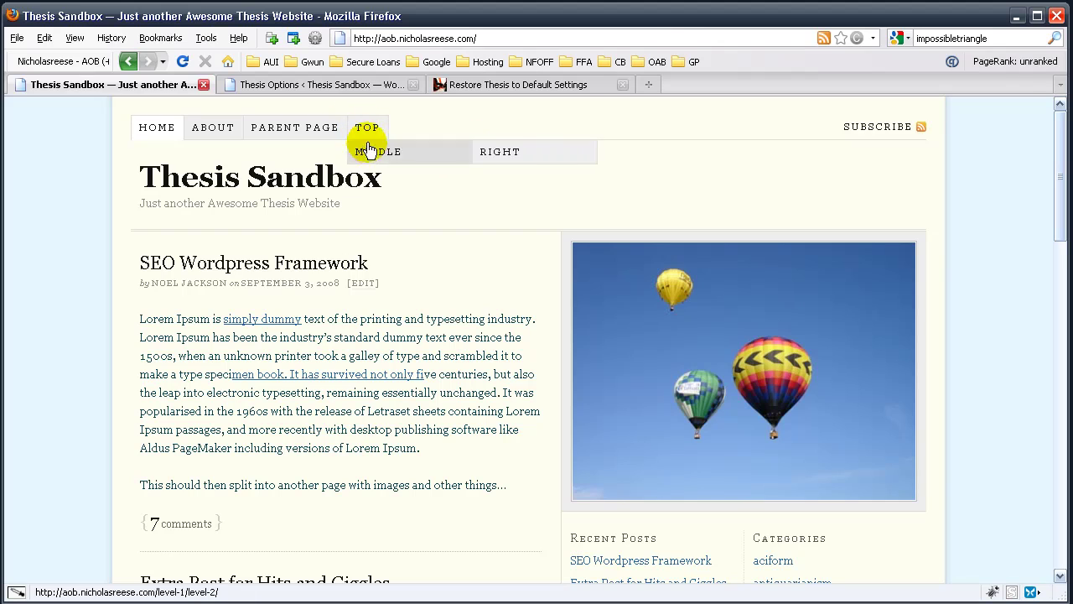
Step: In the expanded Design Options, set the nav menu's text colors to 2361A1, link background to F0EFE8, and hover, current and current parent backgrounds to FFFEF7
{"action": "left_click", "coordinate": [337, 87]}
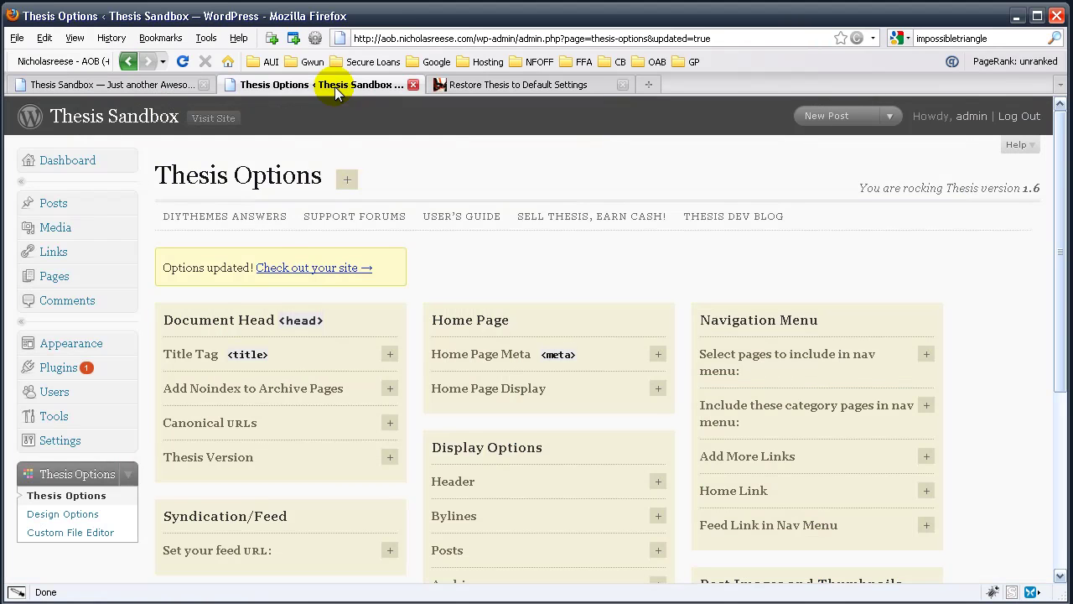
{"action": "left_click", "coordinate": [47, 520]}
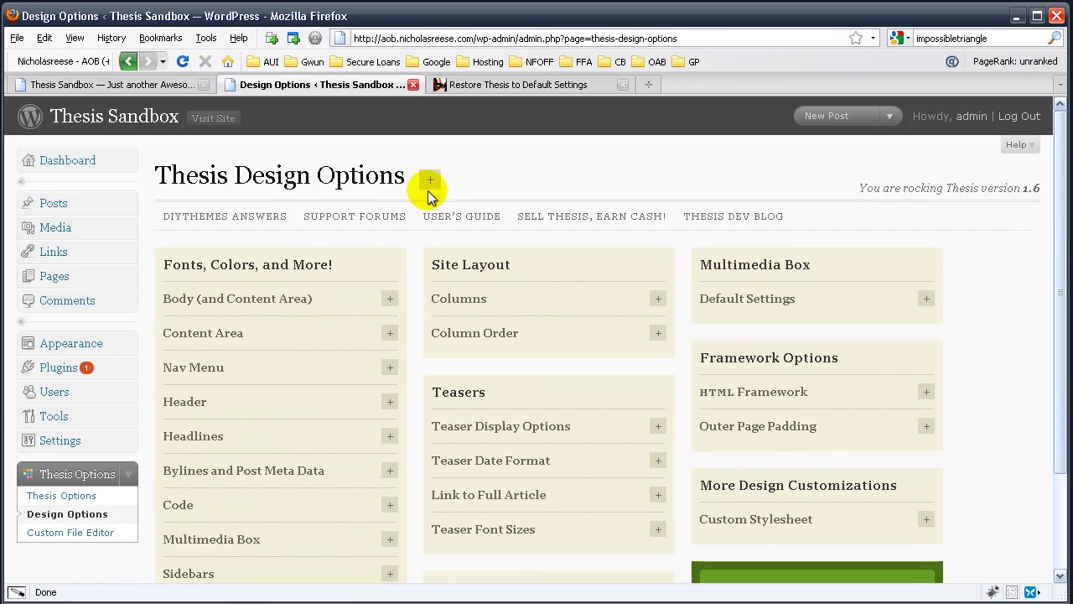
{"action": "left_click", "coordinate": [429, 190]}
{"action": "scroll", "coordinate": [342, 238], "scroll_direction": "down", "scroll_amount": 10}
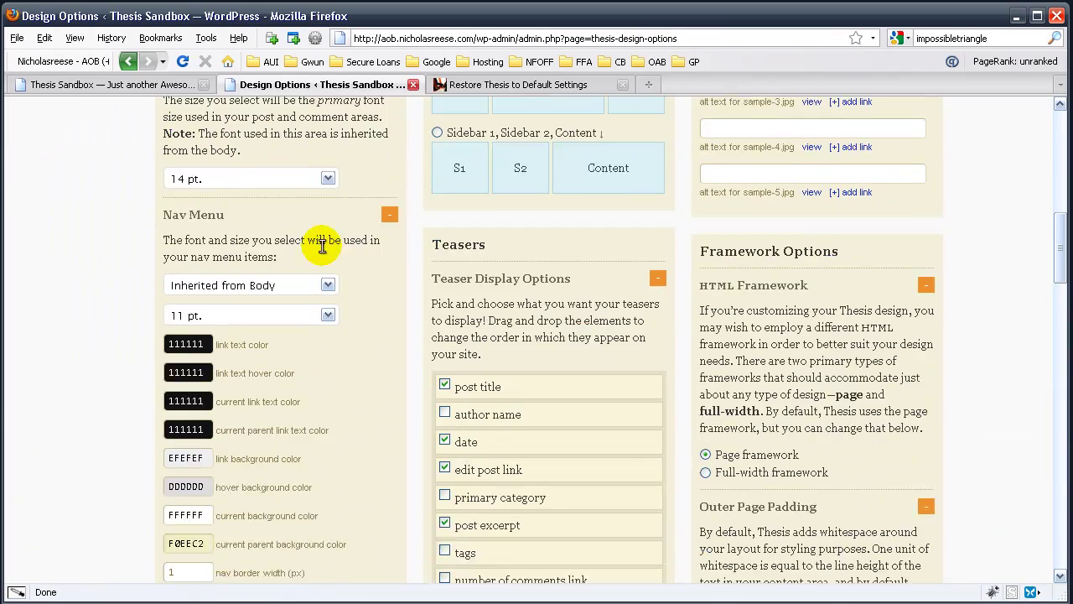
{"action": "scroll", "coordinate": [322, 245], "scroll_direction": "down", "scroll_amount": 2}
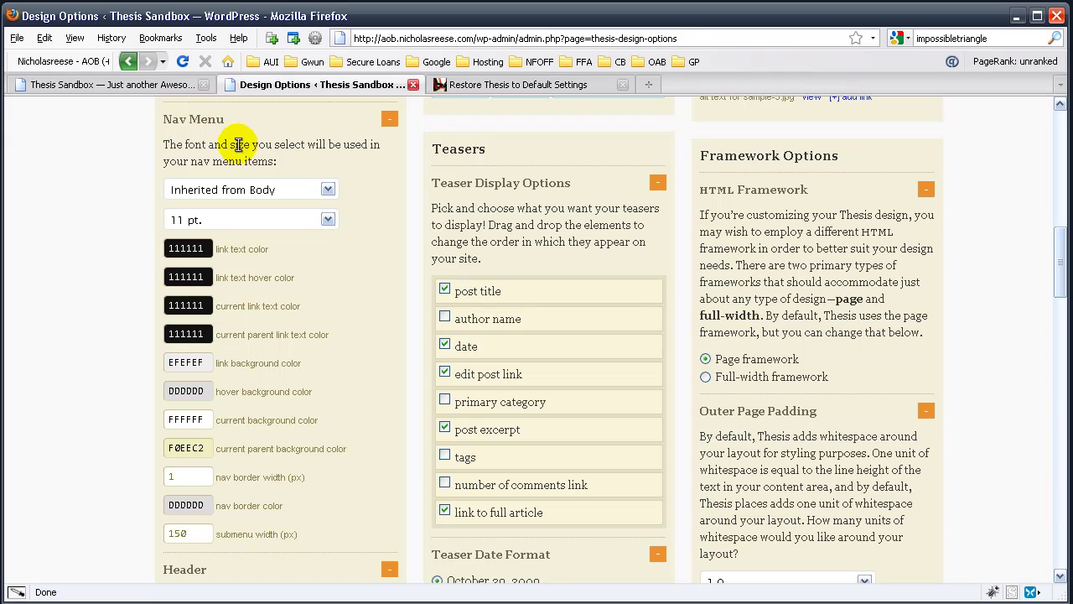
{"action": "scroll", "coordinate": [337, 181], "scroll_direction": "down", "scroll_amount": 2}
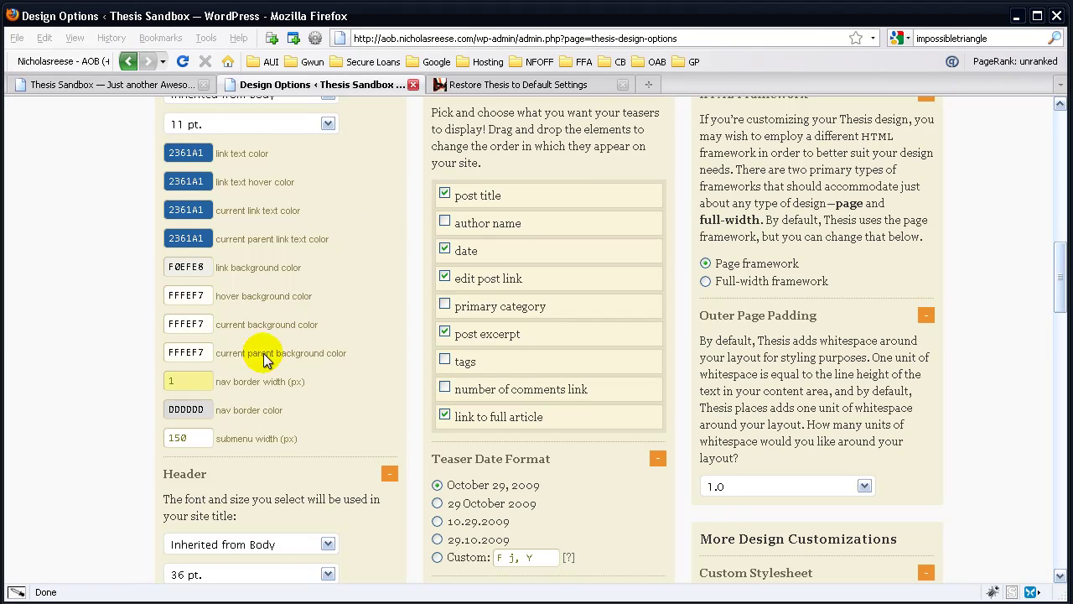
Step: Set the nav menu's border width to 0 px
{"action": "double_click", "coordinate": [187, 381]}
{"action": "type", "text": "0"}
{"action": "key", "text": "Tab"}
Step: Save the nav menu design changes and reload the site's home page to view the restyled menu
{"action": "scroll", "coordinate": [1010, 392], "scroll_direction": "down", "scroll_amount": 4}
{"action": "scroll", "coordinate": [1009, 392], "scroll_direction": "down", "scroll_amount": 2}
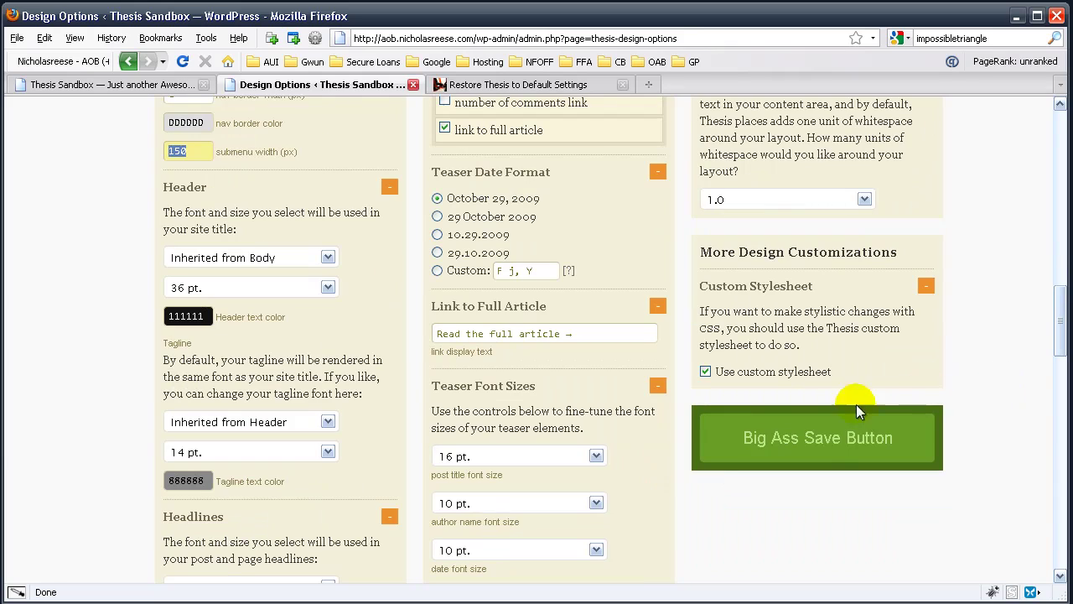
{"action": "left_click", "coordinate": [827, 442]}
{"action": "left_click", "coordinate": [139, 84]}
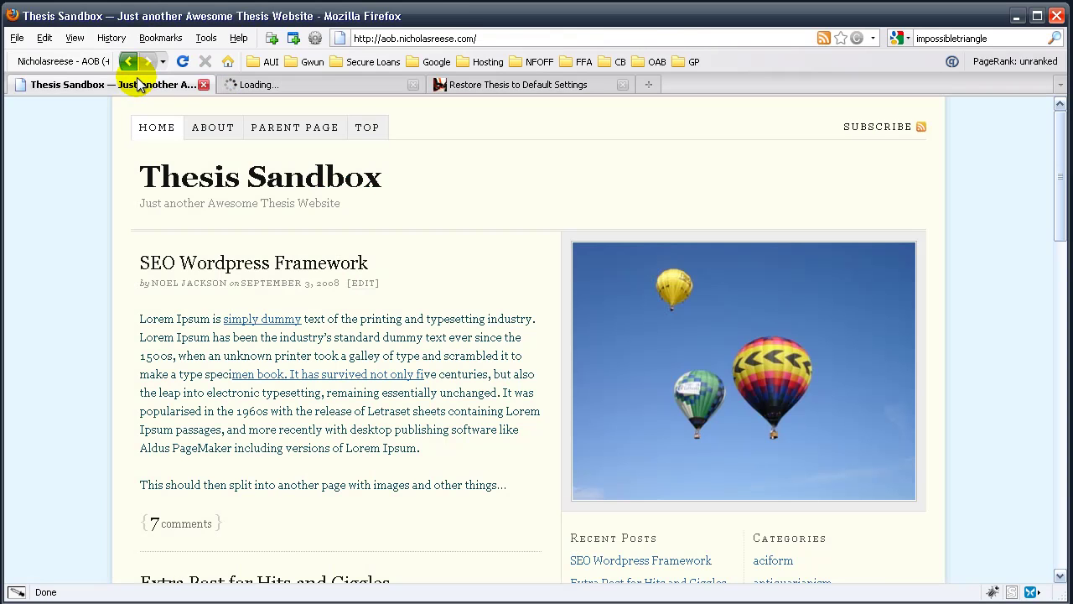
{"action": "left_click", "coordinate": [182, 61]}
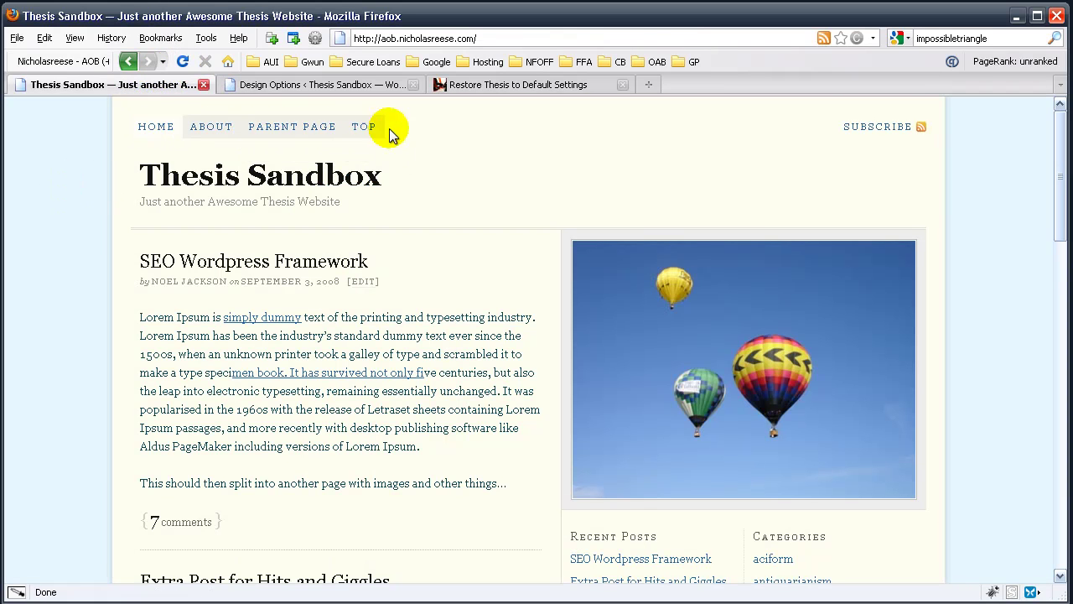
{"action": "mouse_move", "coordinate": [364, 132]}
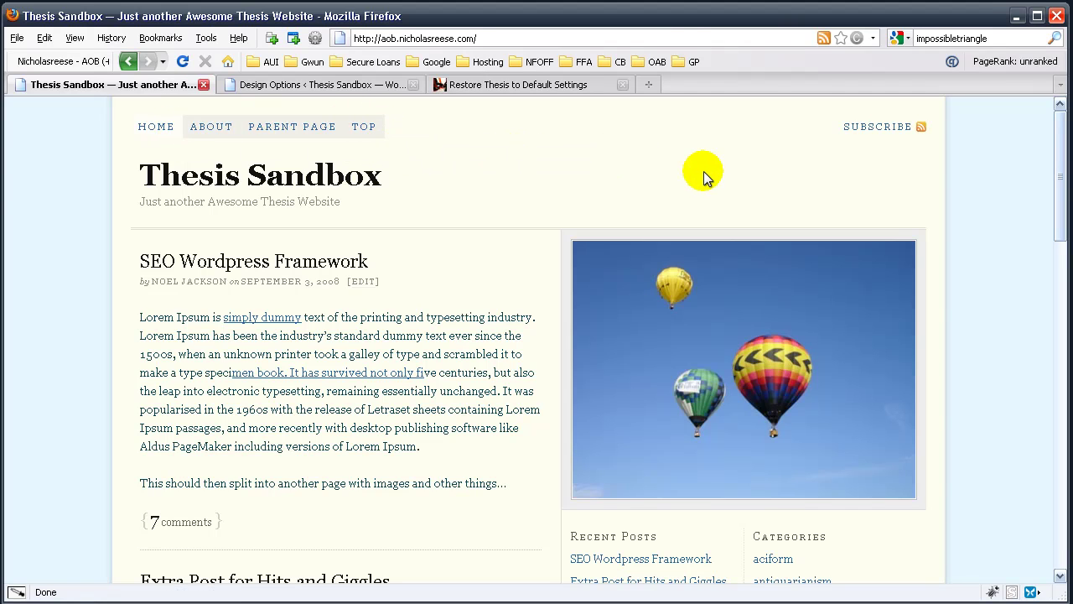
Step: Examine the home page from header to footer, including the post teasers, sidebars and multimedia box
{"action": "scroll", "coordinate": [587, 180], "scroll_direction": "down", "scroll_amount": 10}
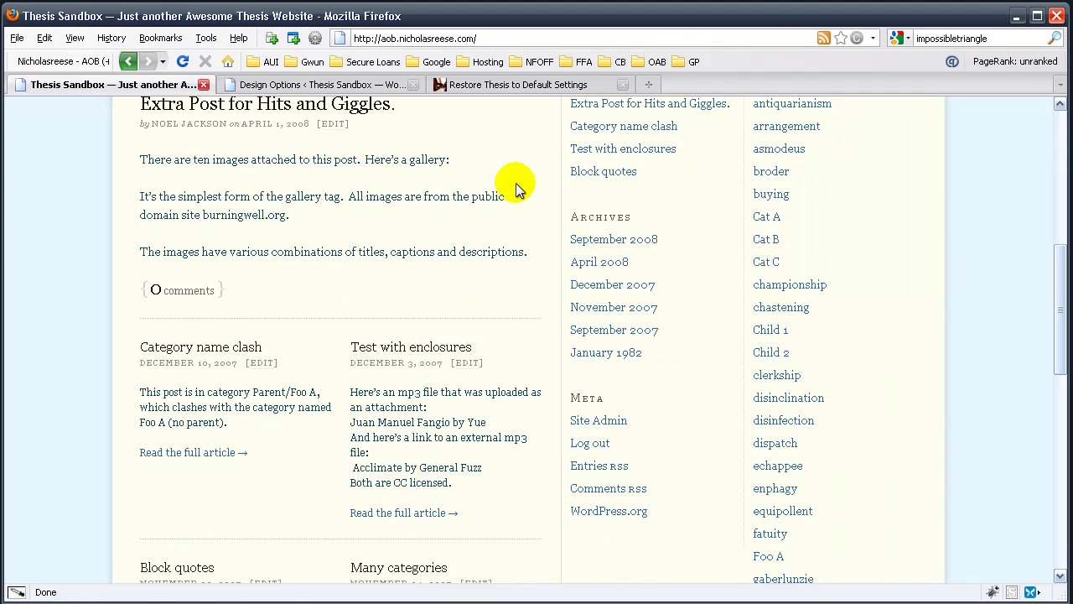
{"action": "scroll", "coordinate": [520, 352], "scroll_direction": "down", "scroll_amount": 15}
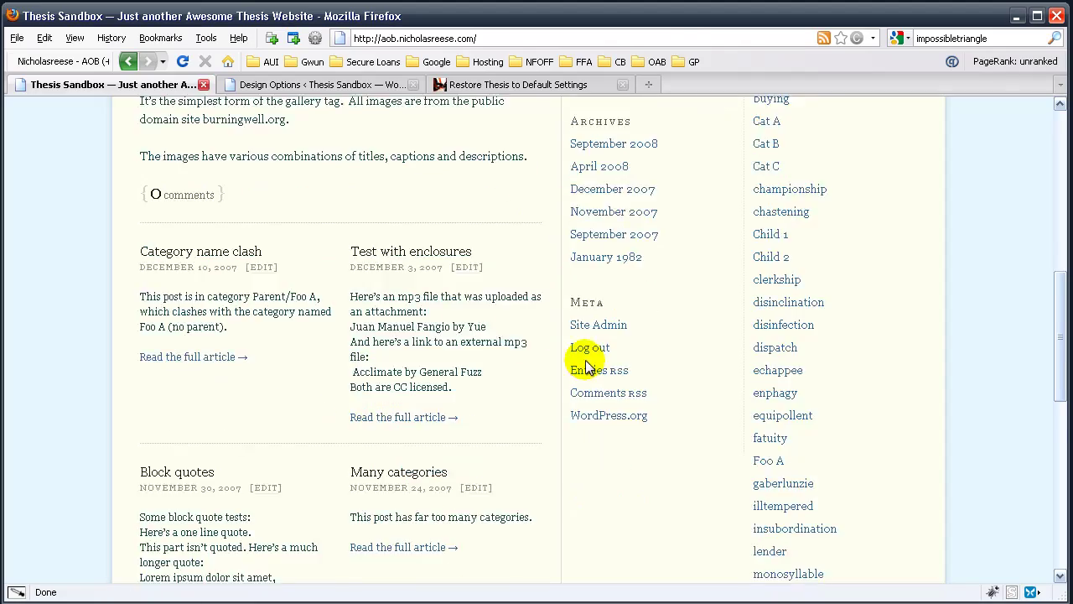
{"action": "scroll", "coordinate": [726, 509], "scroll_direction": "up", "scroll_amount": 15}
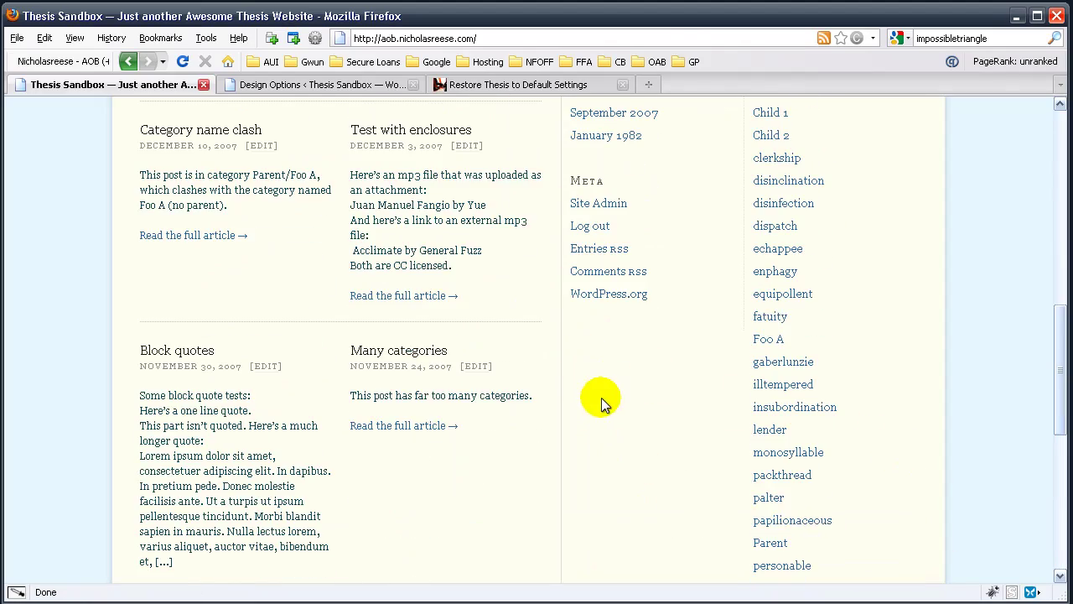
{"action": "scroll", "coordinate": [563, 306], "scroll_direction": "up", "scroll_amount": 5}
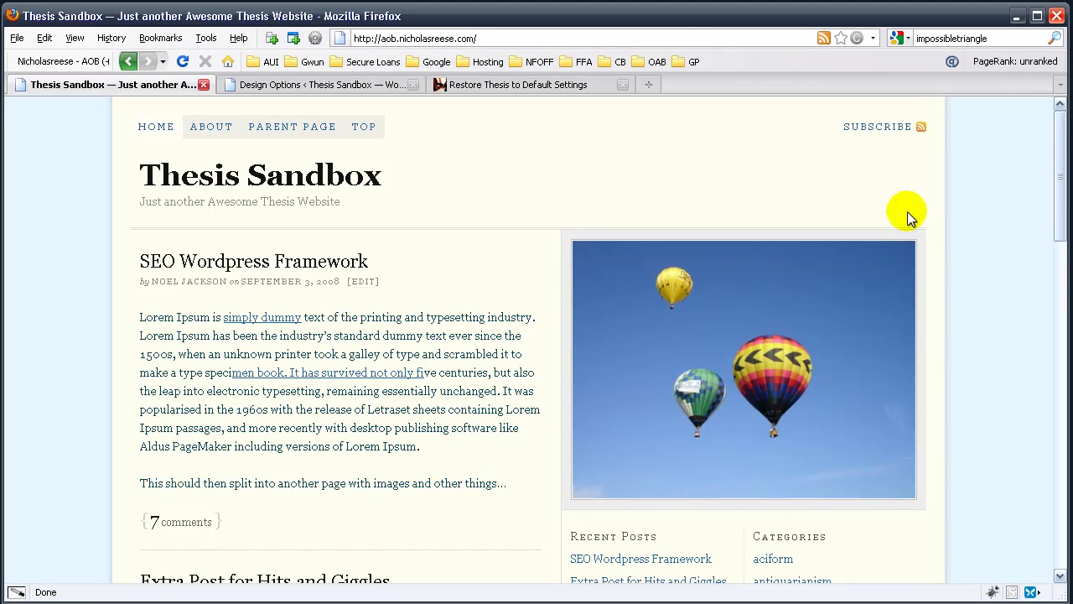
{"action": "scroll", "coordinate": [911, 217], "scroll_direction": "down", "scroll_amount": 20}
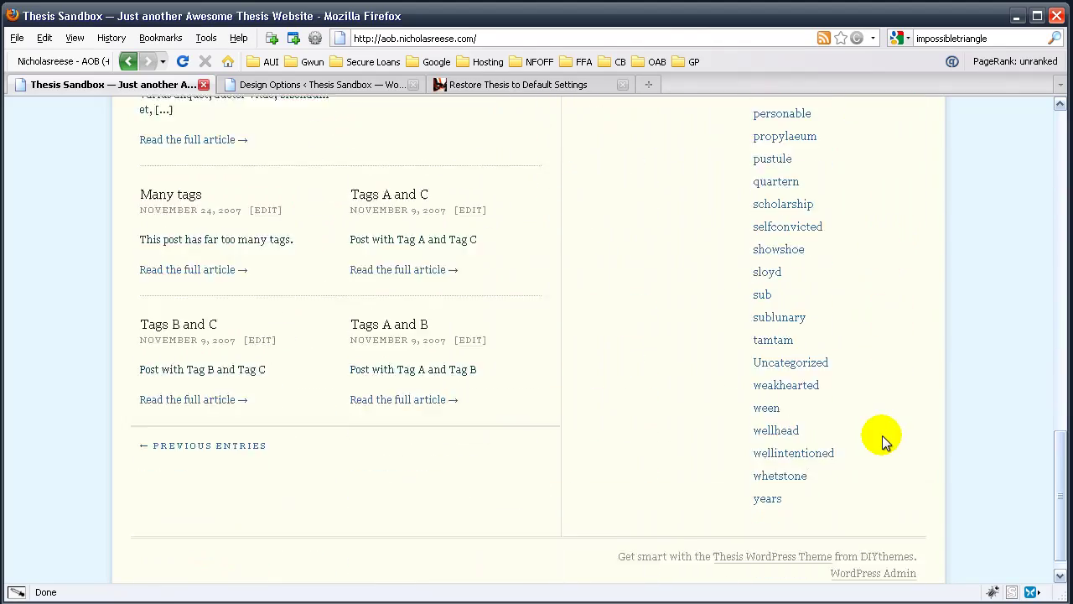
{"action": "scroll", "coordinate": [881, 434], "scroll_direction": "up", "scroll_amount": 20}
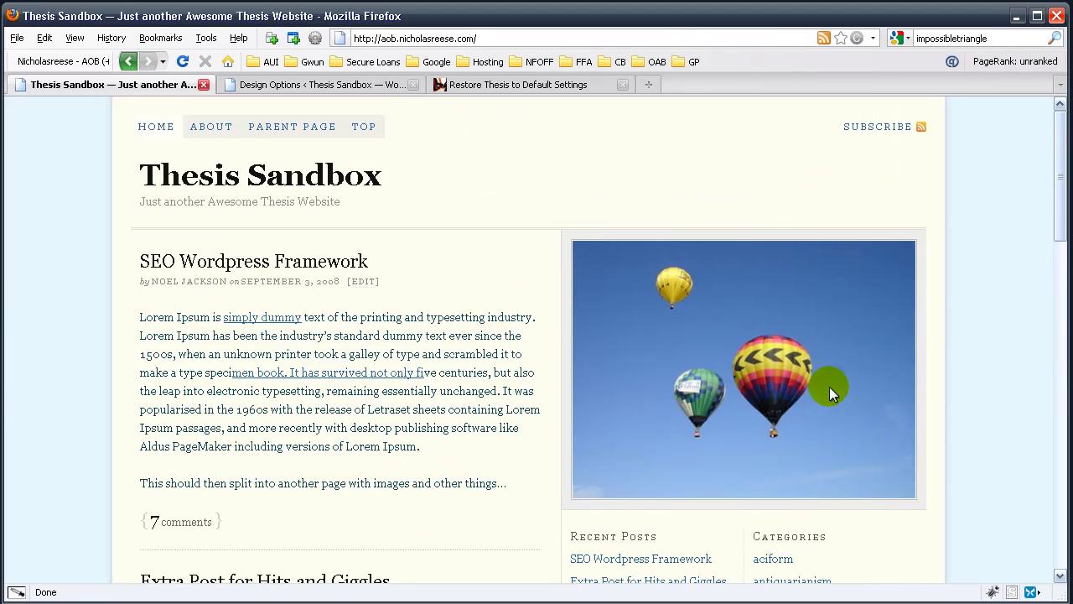
Step: In the expanded Design Options, set the multimedia box text color to 033F52 and its image, video and custom box backgrounds to CFEEFF
{"action": "left_click", "coordinate": [277, 84]}
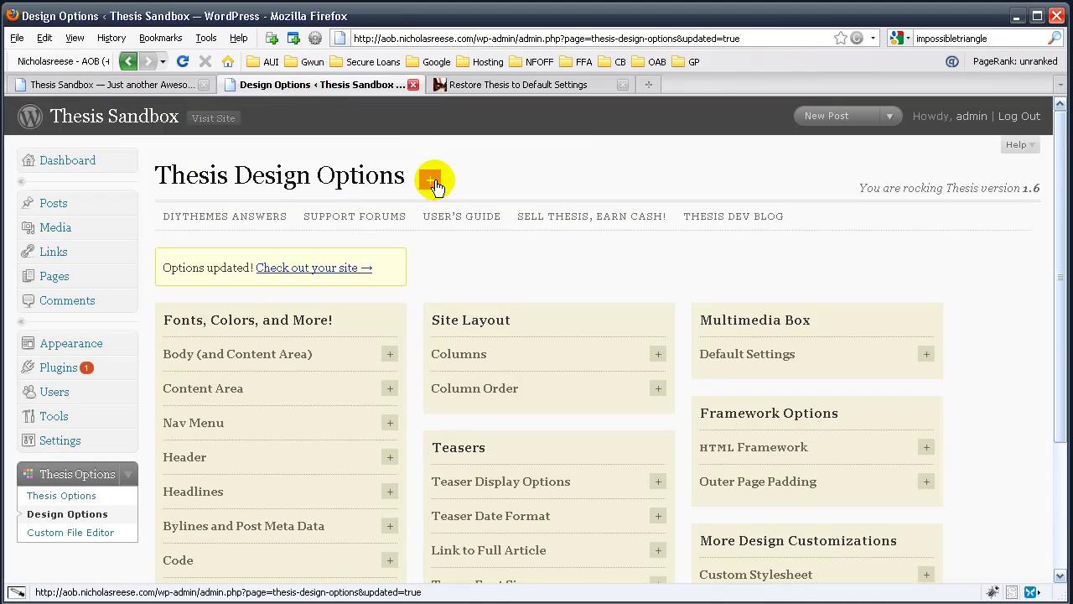
{"action": "left_click", "coordinate": [432, 182]}
{"action": "scroll", "coordinate": [437, 186], "scroll_direction": "down", "scroll_amount": 20}
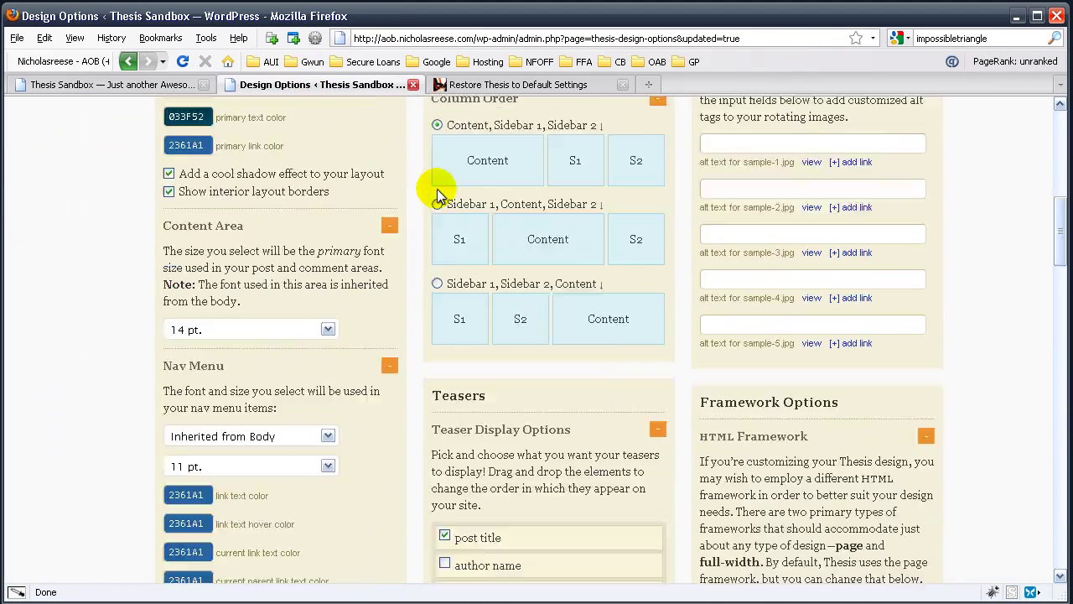
{"action": "scroll", "coordinate": [385, 247], "scroll_direction": "down", "scroll_amount": 16}
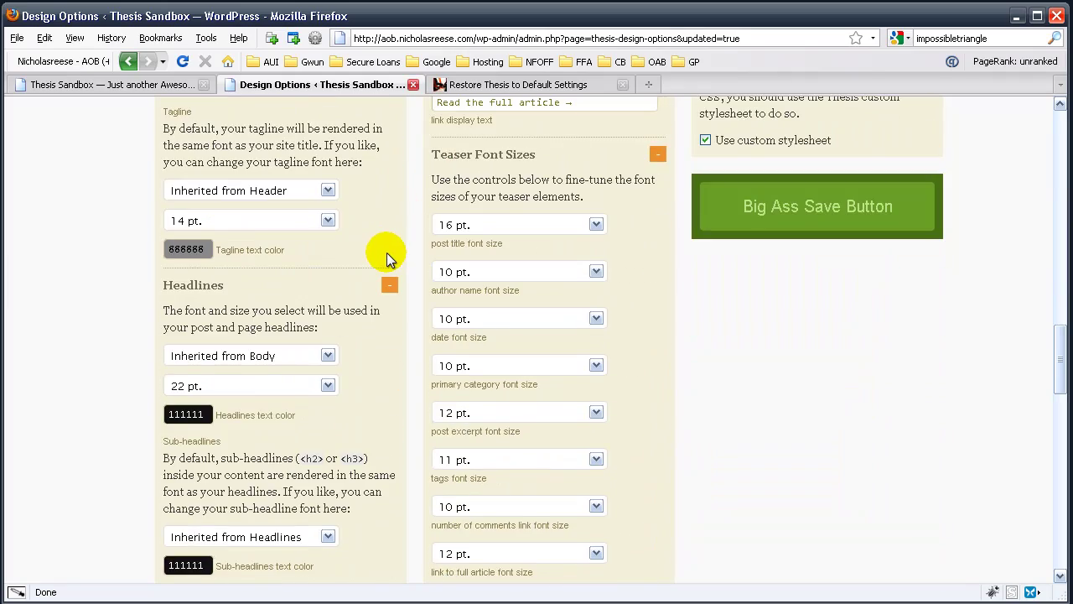
{"action": "scroll", "coordinate": [371, 249], "scroll_direction": "down", "scroll_amount": 10}
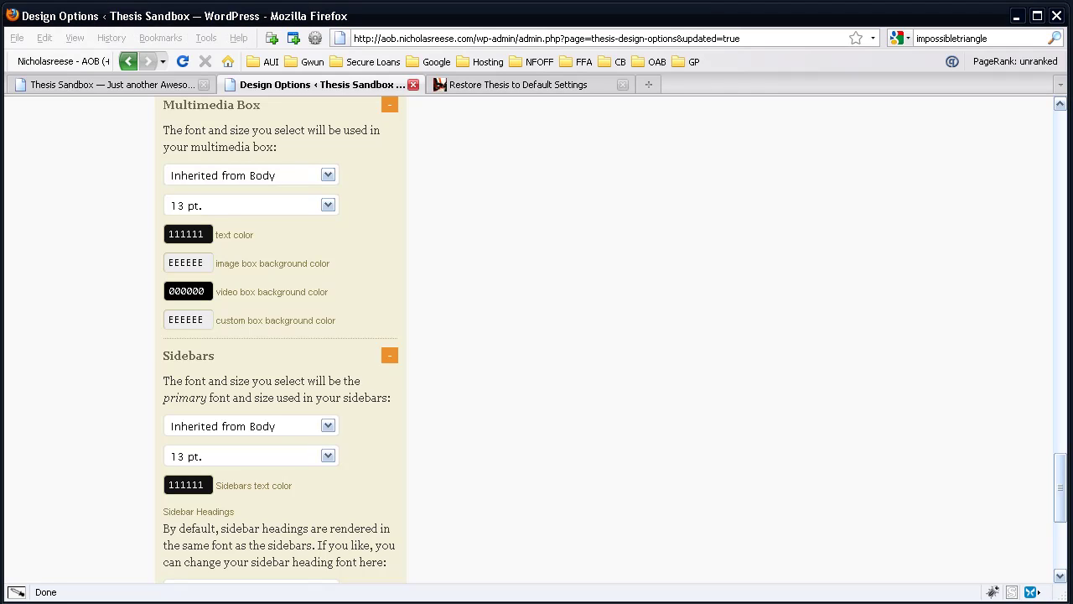
{"action": "left_click", "coordinate": [521, 307]}
{"action": "key", "text": "F5"}
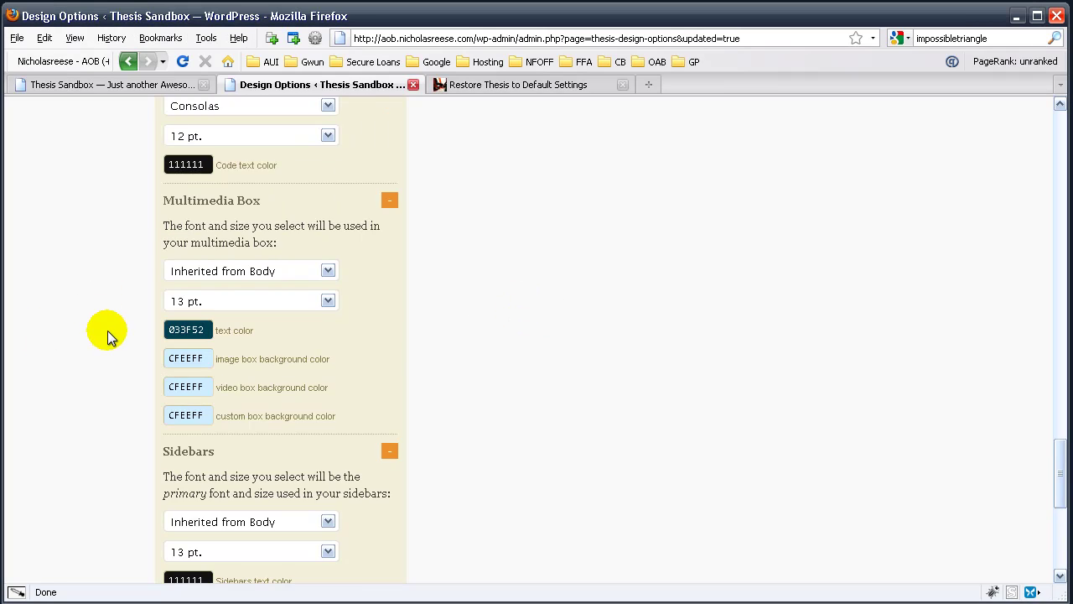
Step: Save the multimedia box colors and reload the site's home page to view them
{"action": "scroll", "coordinate": [520, 352], "scroll_direction": "down", "scroll_amount": 8}
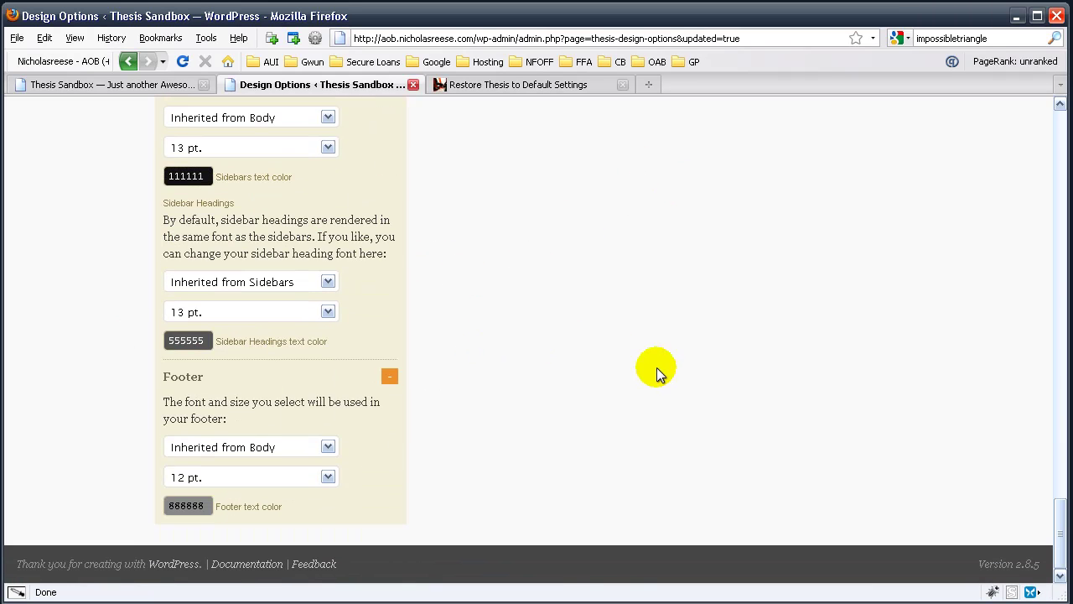
{"action": "scroll", "coordinate": [571, 415], "scroll_direction": "up", "scroll_amount": 10}
{"action": "key", "text": "F5"}
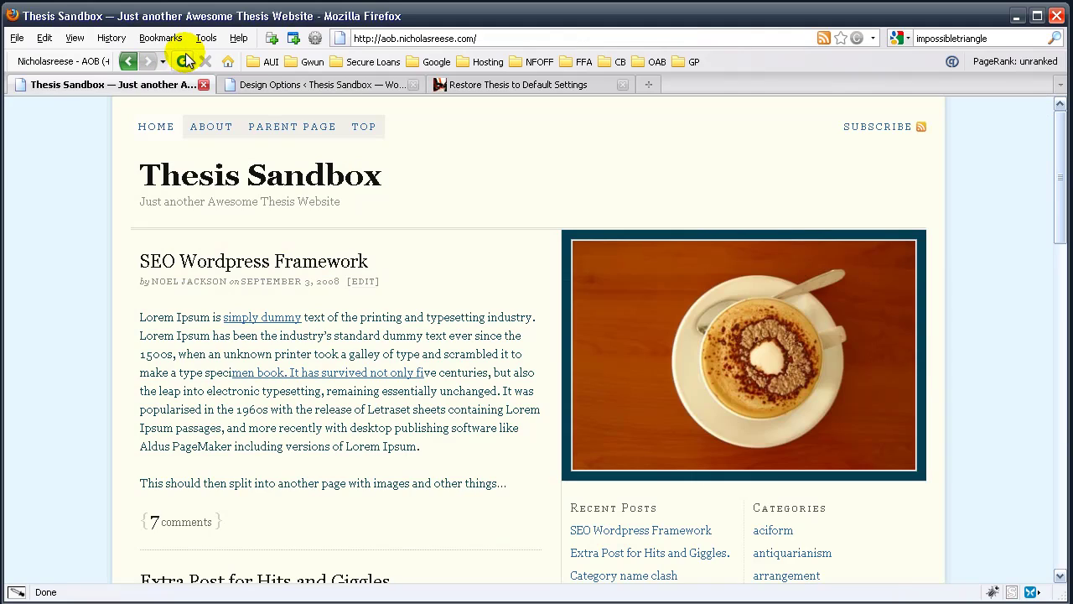
{"action": "left_click", "coordinate": [183, 60]}
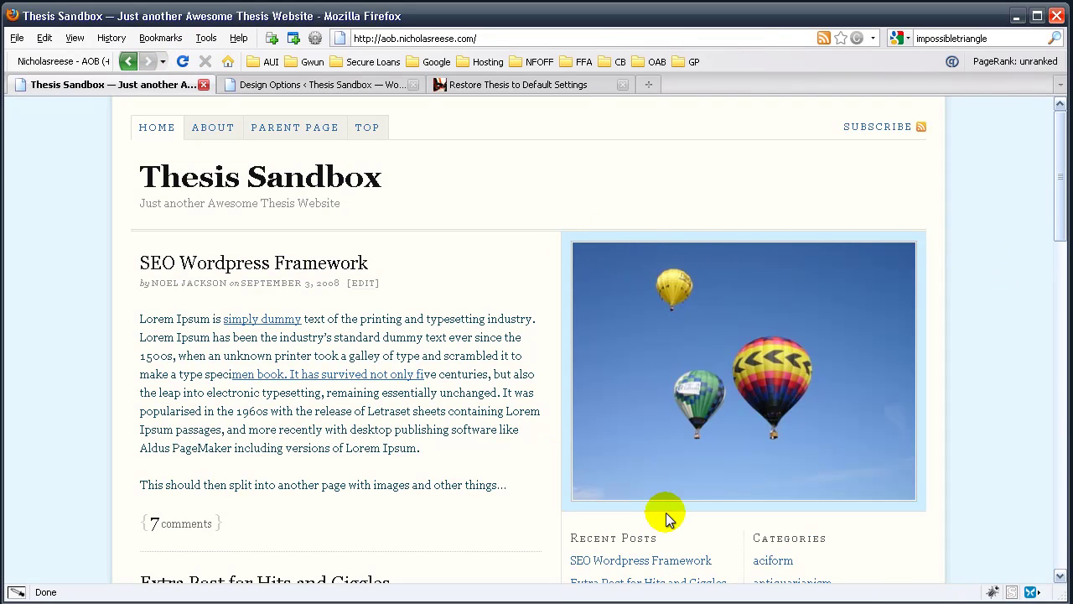
Step: Open the Thesis Custom File Editor and place the cursor on the empty line below the comment block in custom.css
{"action": "scroll", "coordinate": [922, 251], "scroll_direction": "down", "scroll_amount": 2}
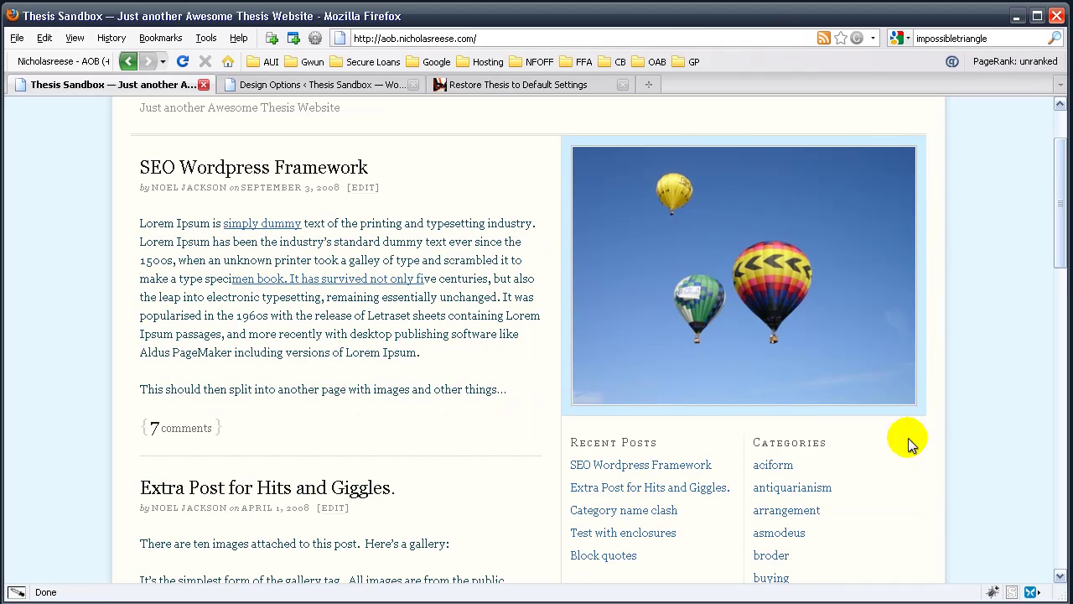
{"action": "left_click", "coordinate": [312, 84]}
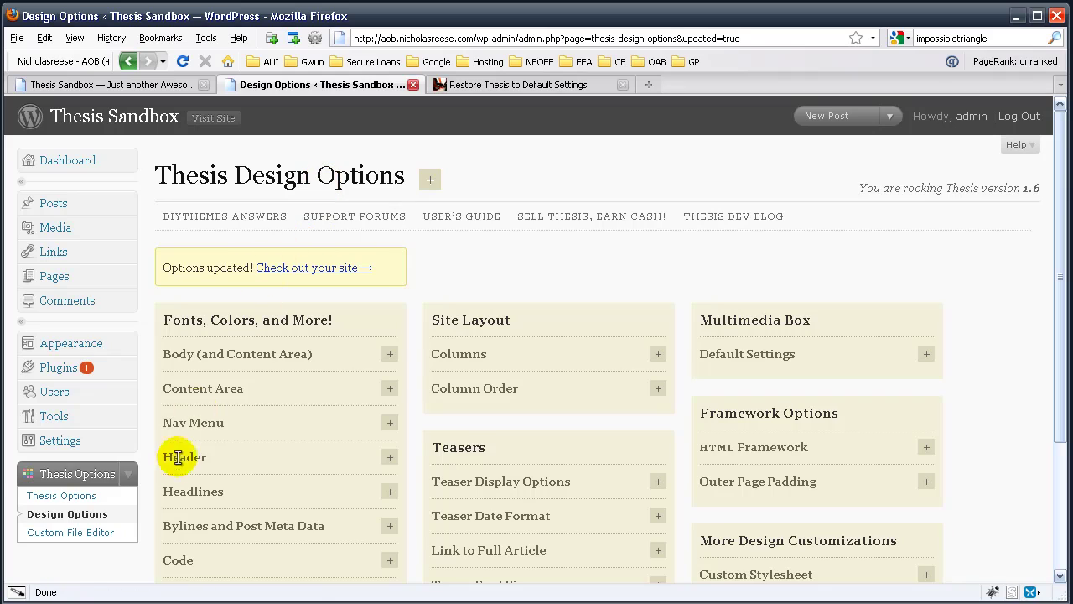
{"action": "left_click", "coordinate": [75, 534]}
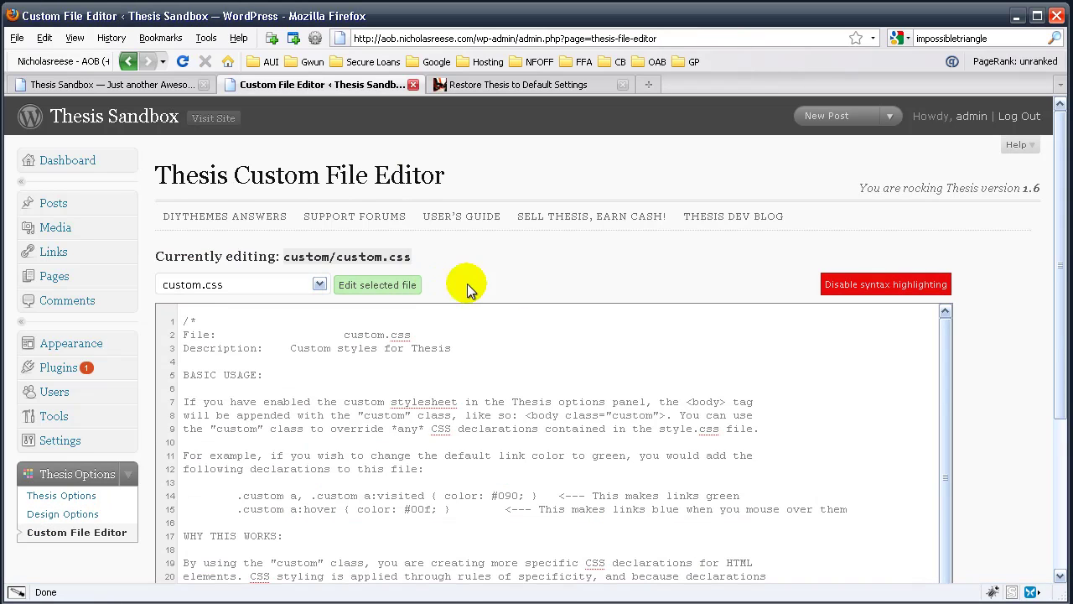
{"action": "scroll", "coordinate": [981, 281], "scroll_direction": "down", "scroll_amount": 4}
{"action": "scroll", "coordinate": [979, 275], "scroll_direction": "down", "scroll_amount": 1}
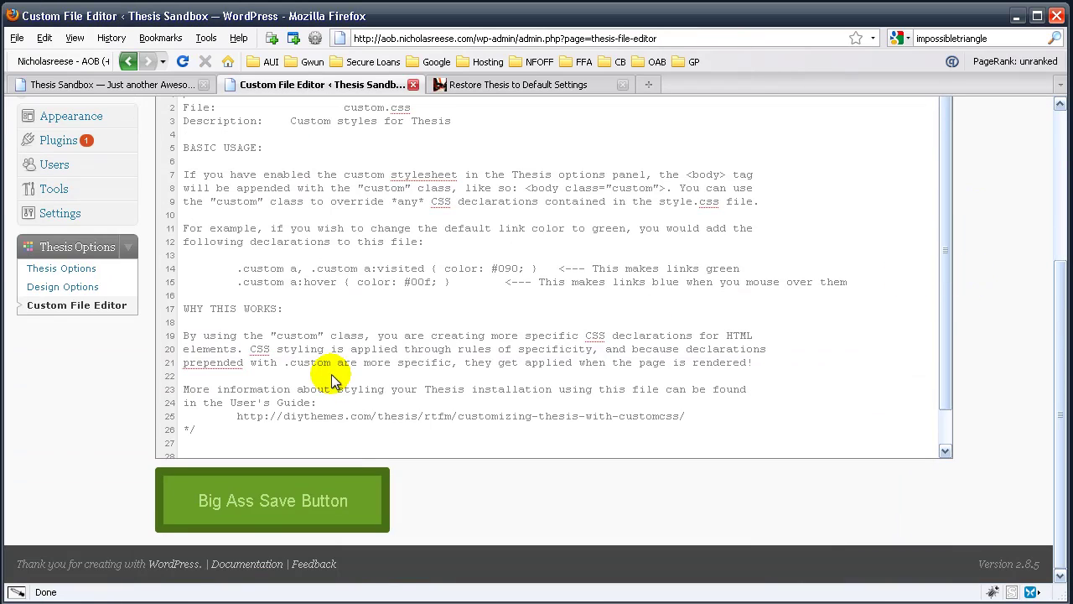
{"action": "left_click", "coordinate": [222, 444]}
{"action": "scroll", "coordinate": [235, 426], "scroll_direction": "down", "scroll_amount": 1}
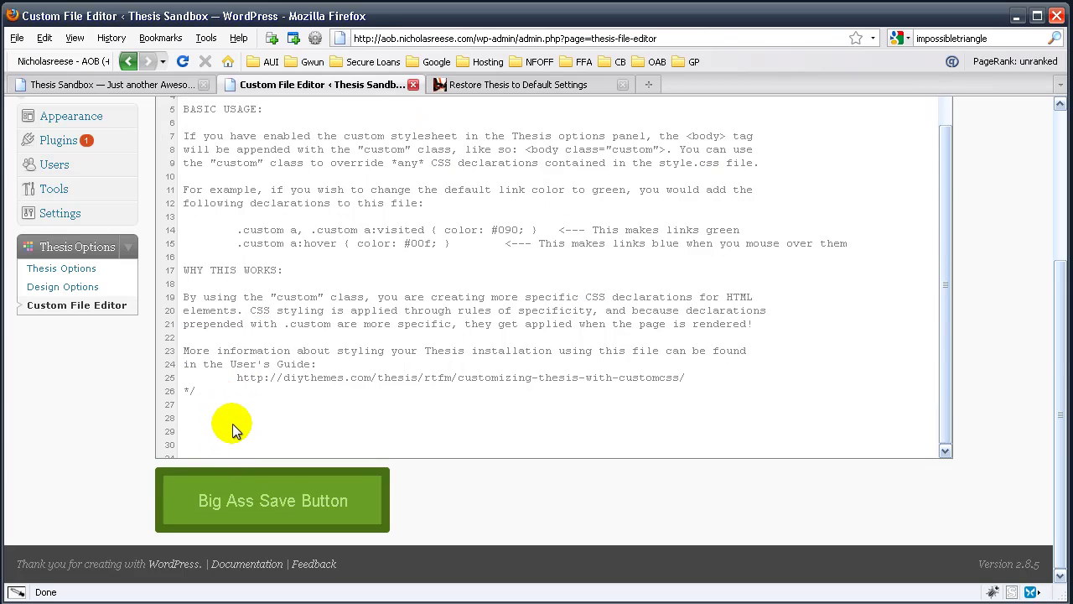
{"action": "scroll", "coordinate": [282, 420], "scroll_direction": "up", "scroll_amount": 1}
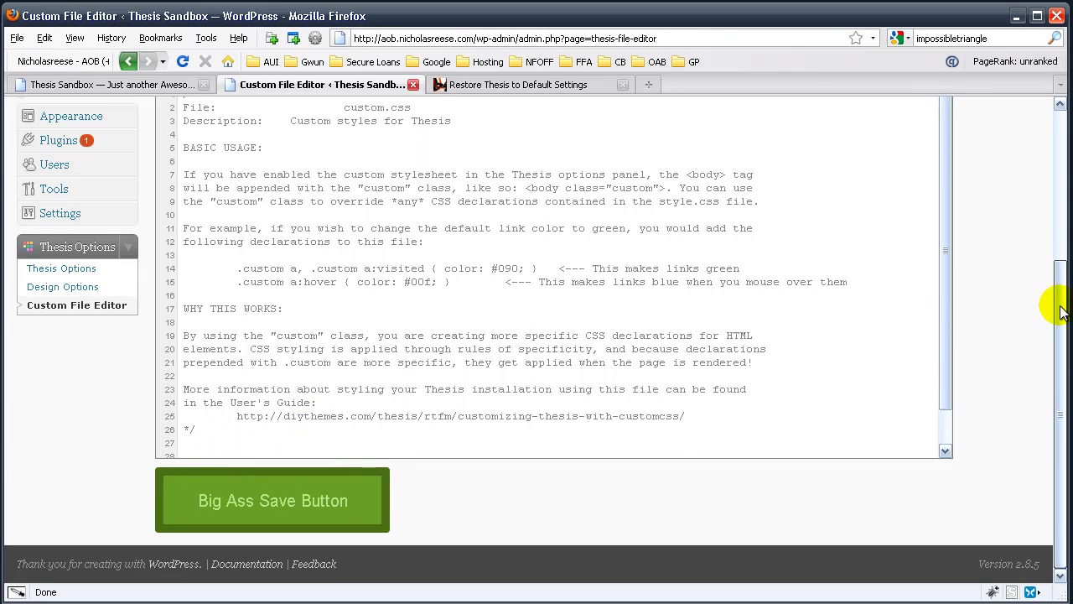
{"action": "left_click_drag", "start_coordinate": [1058, 327], "coordinate": [1059, 258]}
{"action": "scroll", "coordinate": [709, 319], "scroll_direction": "down", "scroll_amount": 1}
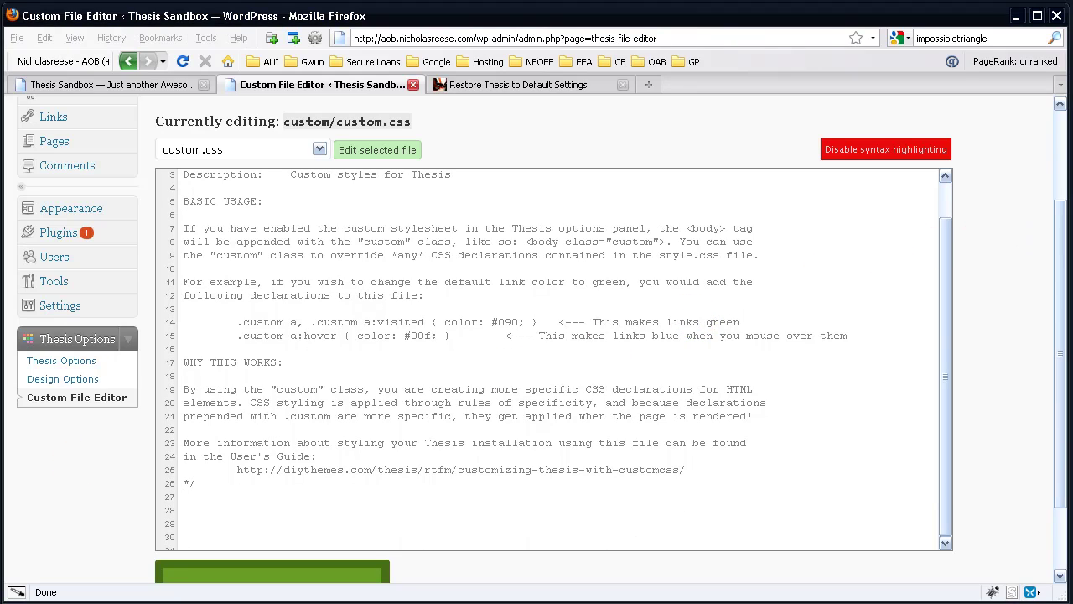
{"action": "left_click", "coordinate": [223, 496]}
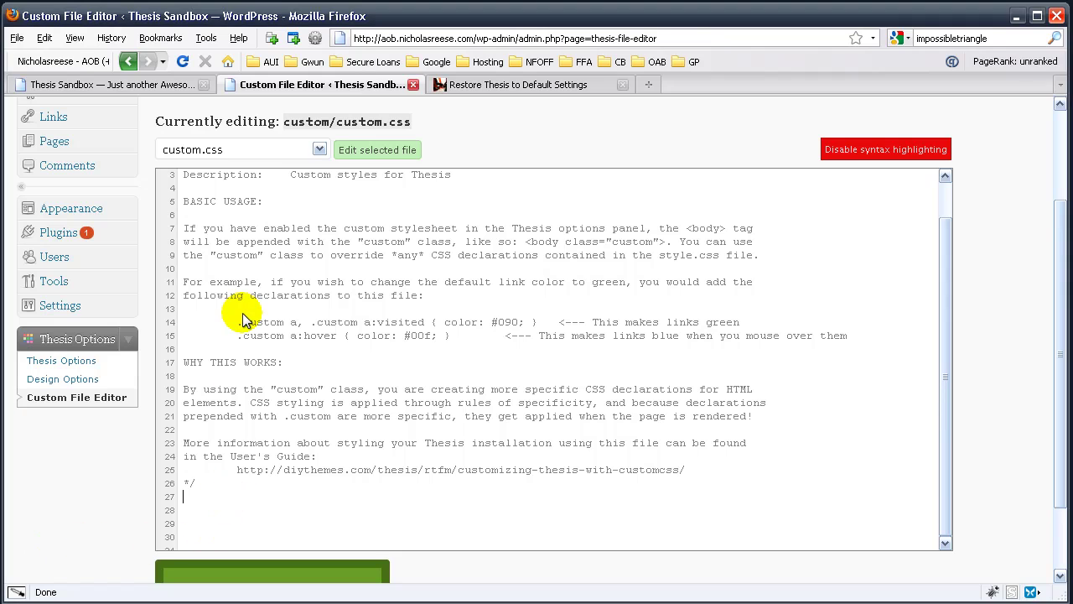
Step: Check the home page sidebars, then add a .custom #sidebars rule with background-color:#cfeeff; below the comment block in custom.css
{"action": "left_click", "coordinate": [168, 85]}
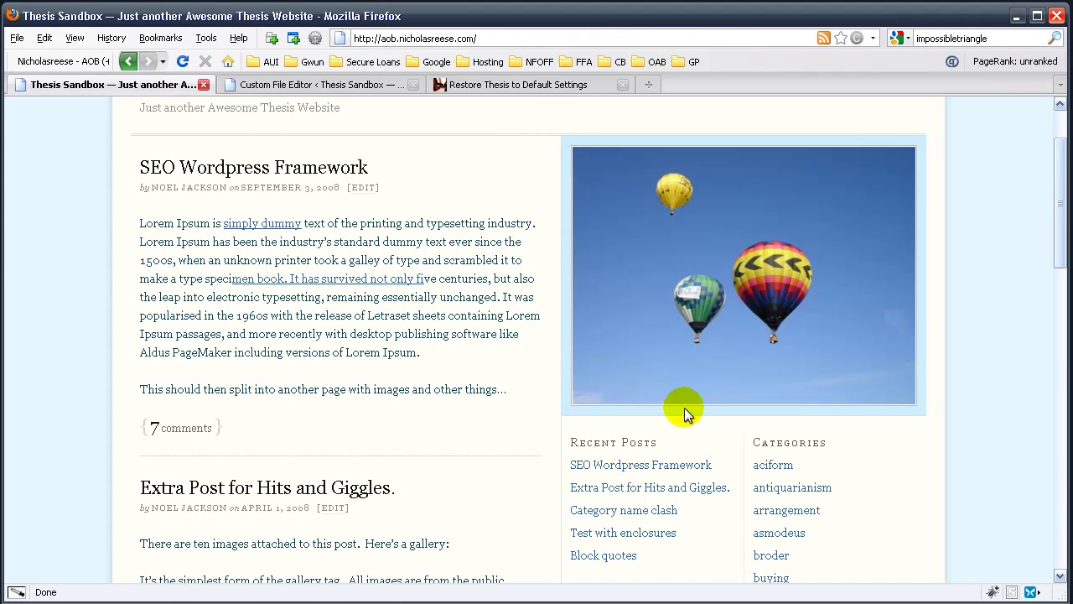
{"action": "left_click", "coordinate": [289, 85]}
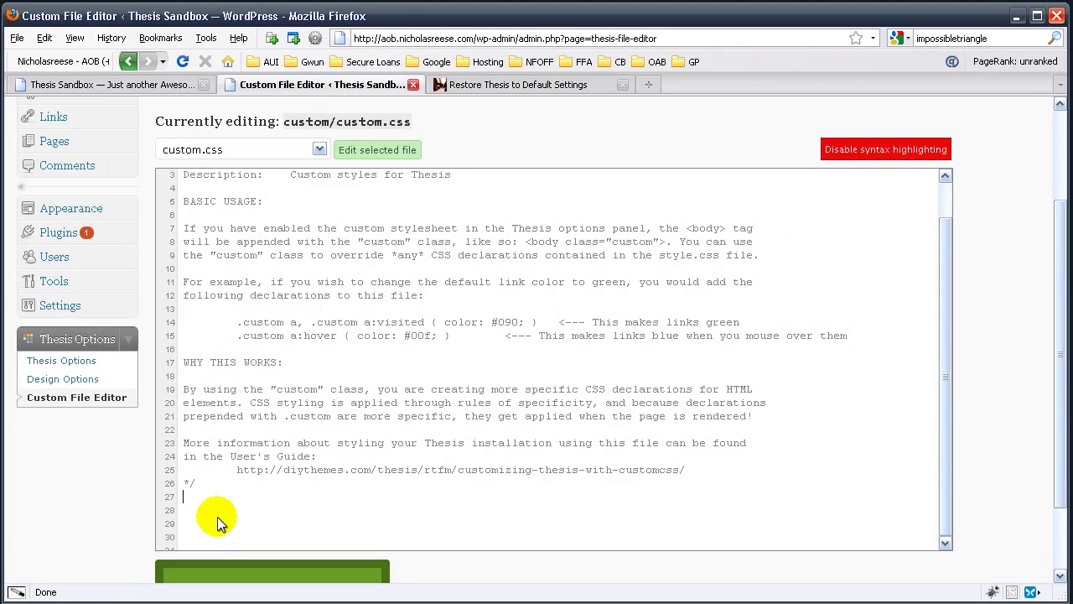
{"action": "left_click", "coordinate": [268, 513]}
{"action": "type", "text": ".c"}
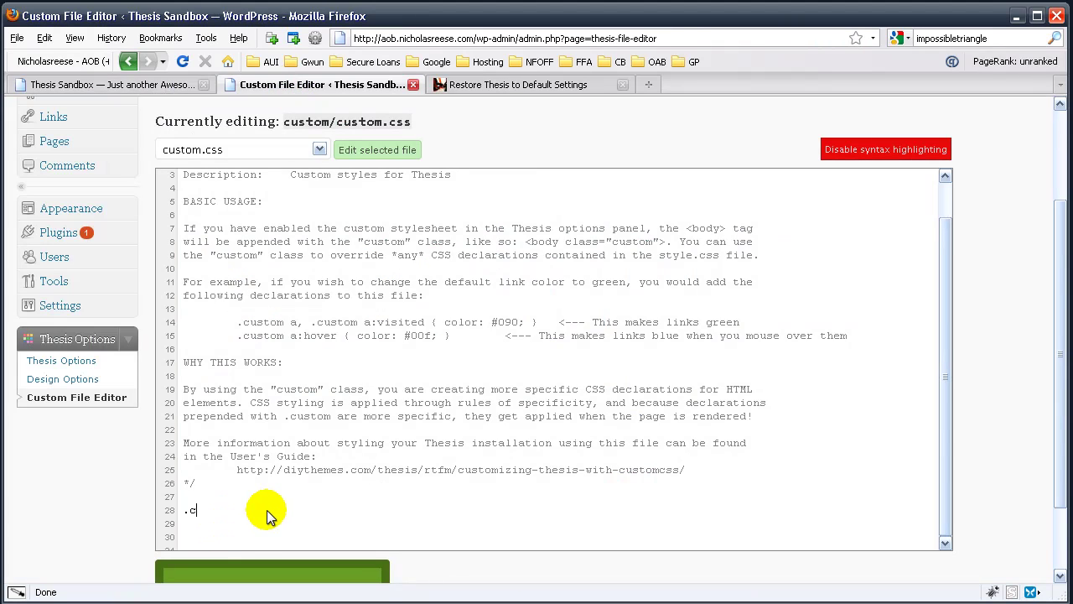
{"action": "type", "text": "ustom #sidebars {"}
{"action": "key", "text": "Return"}
{"action": "type", "text": "background-"}
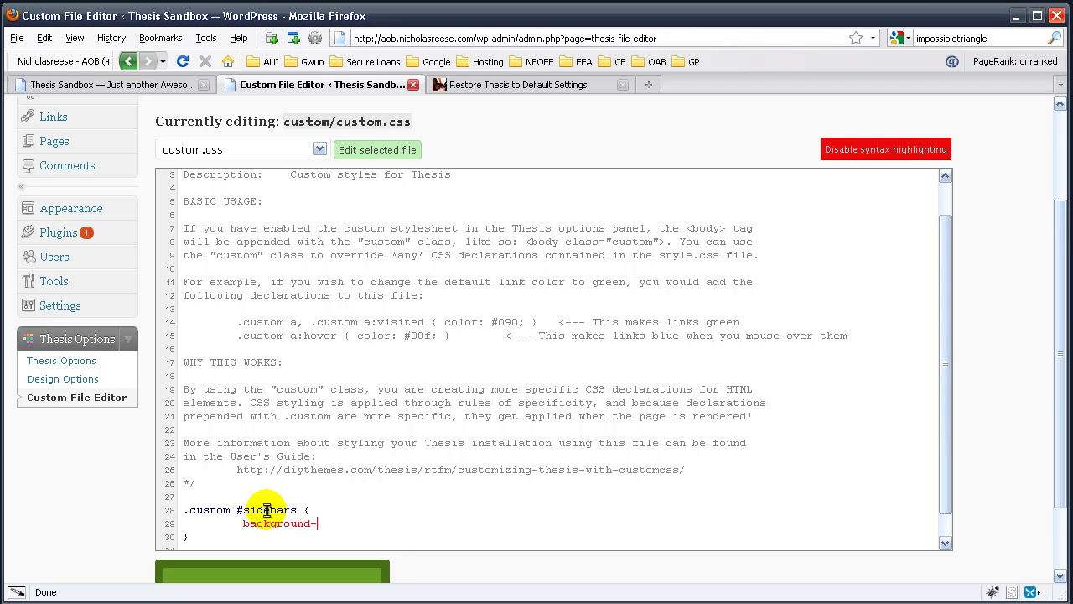
{"action": "type", "text": "color:#cfeeff;"}
Step: Condense the #sidebars rule onto a single line, with a space before its closing brace
{"action": "key", "text": "Delete"}
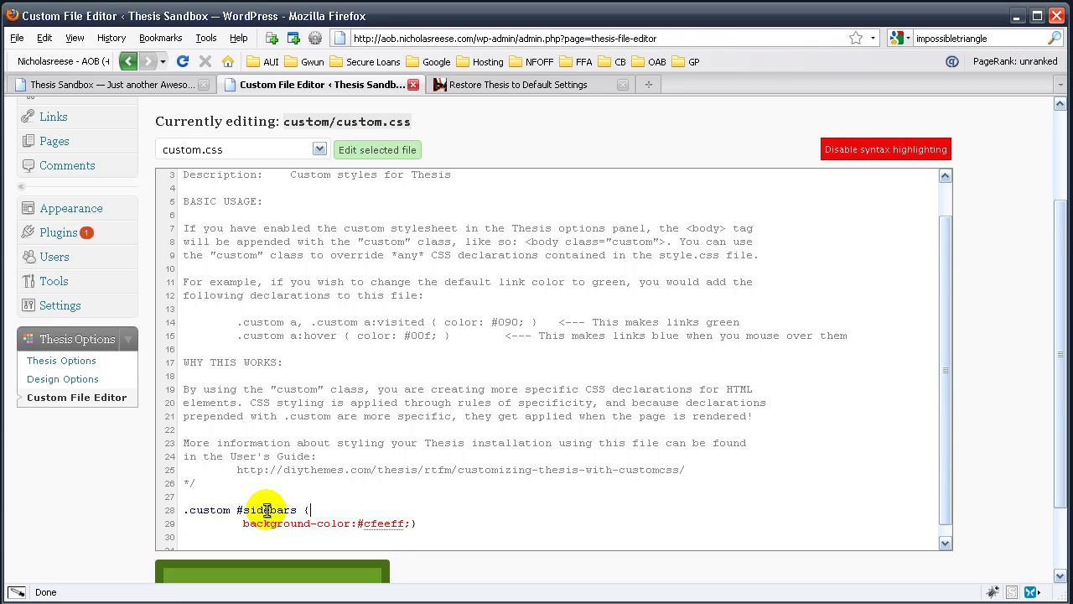
{"action": "key", "text": "Delete"}
{"action": "key", "text": "Delete"}
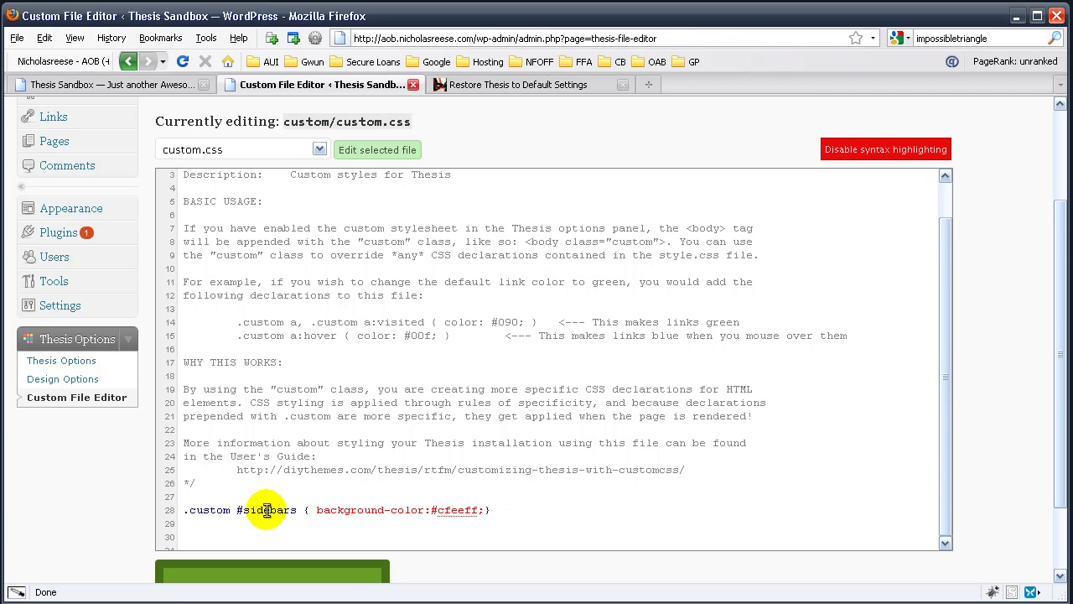
{"action": "left_click", "coordinate": [486, 510]}
Step: Save custom.css and reload the site's home page to apply the sidebar background
{"action": "scroll", "coordinate": [399, 442], "scroll_direction": "down", "scroll_amount": 2}
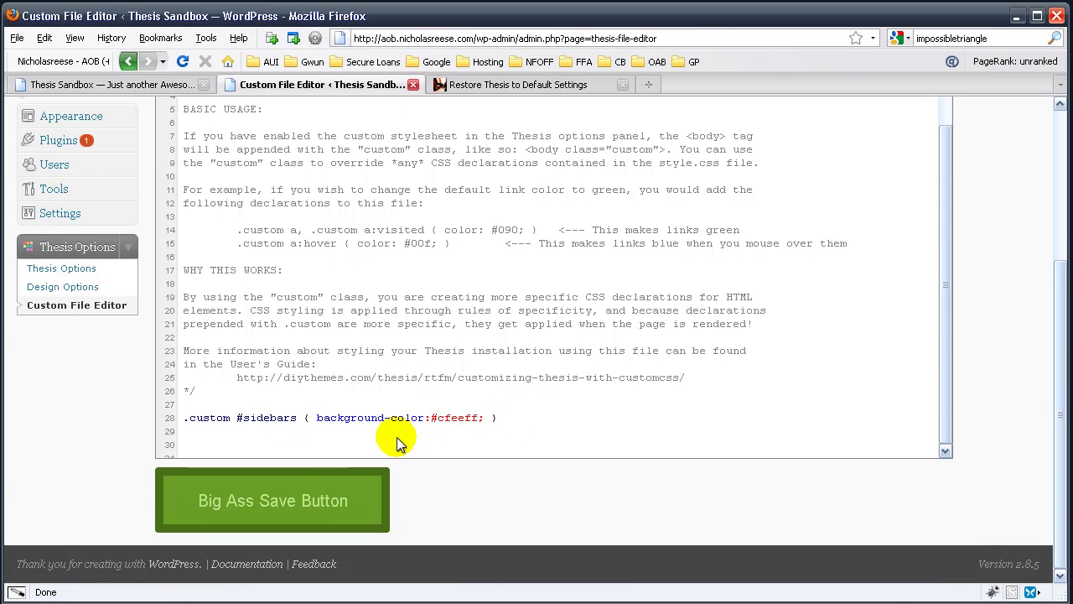
{"action": "left_click", "coordinate": [283, 502]}
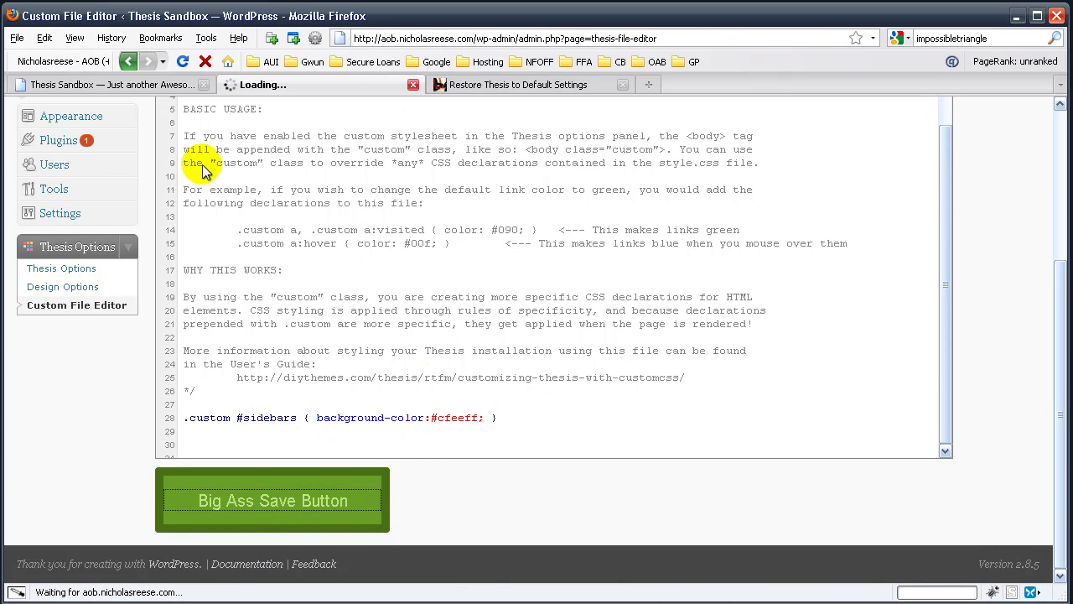
{"action": "left_click", "coordinate": [134, 83]}
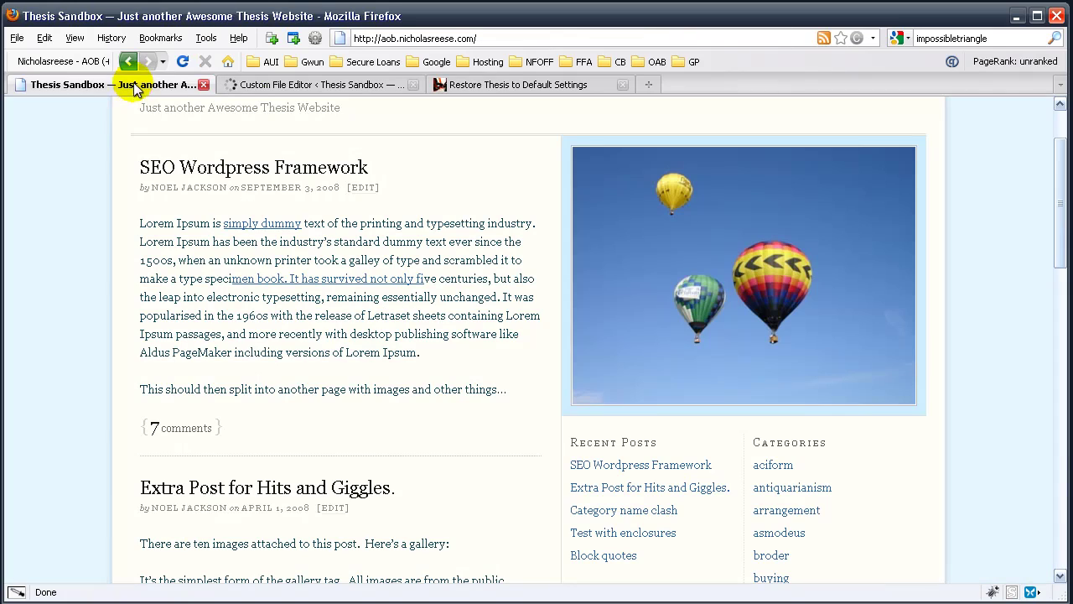
{"action": "left_click", "coordinate": [182, 61]}
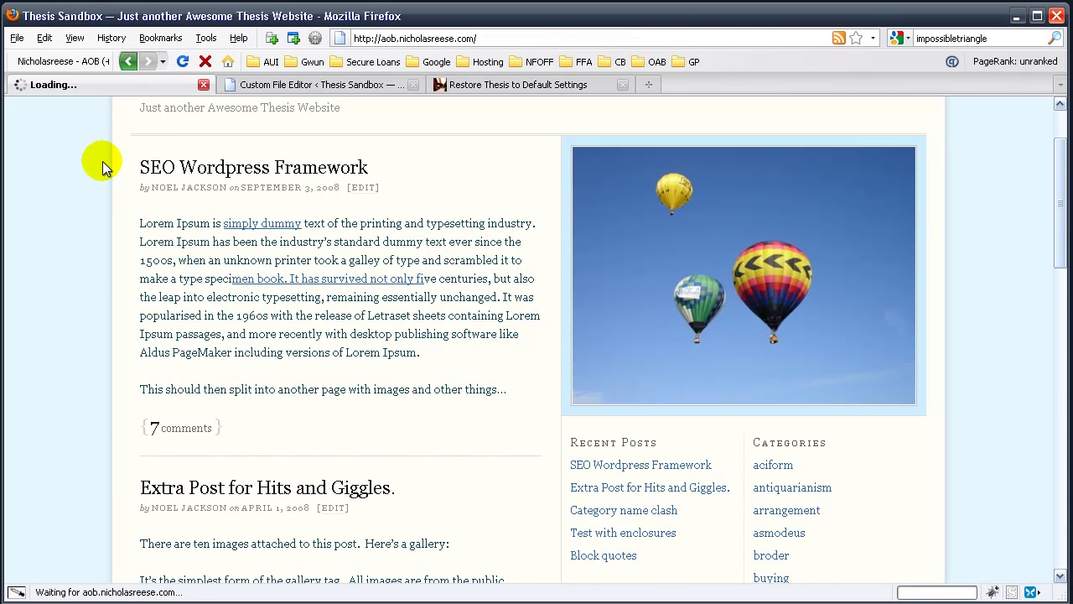
Step: Examine the sidebar background along the full length of the home page and back up to the header
{"action": "scroll", "coordinate": [90, 169], "scroll_direction": "down", "scroll_amount": 10}
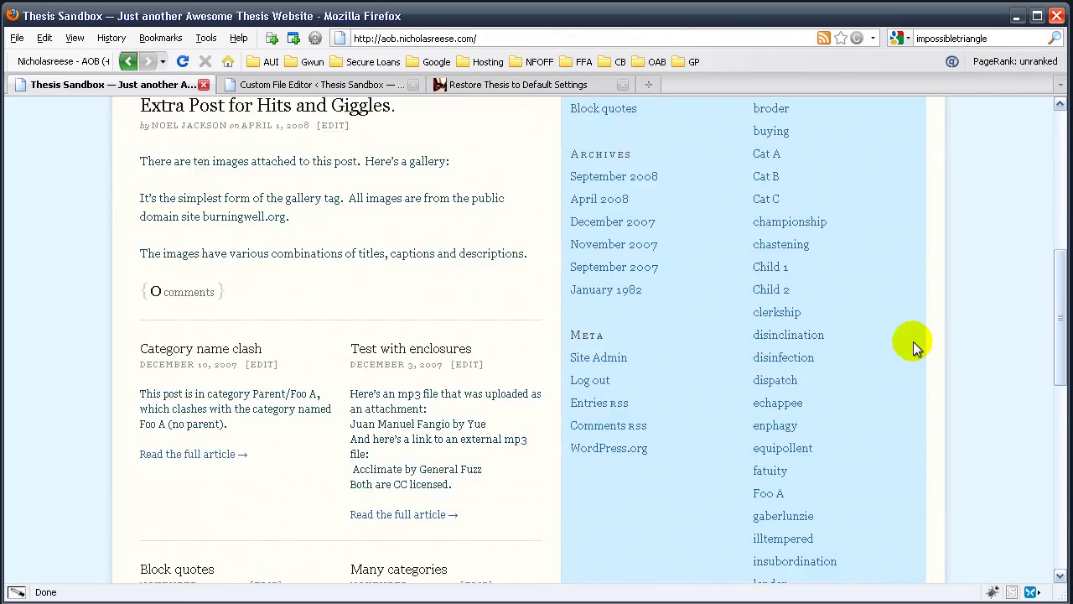
{"action": "scroll", "coordinate": [814, 305], "scroll_direction": "down", "scroll_amount": 12}
{"action": "scroll", "coordinate": [726, 360], "scroll_direction": "up", "scroll_amount": 11}
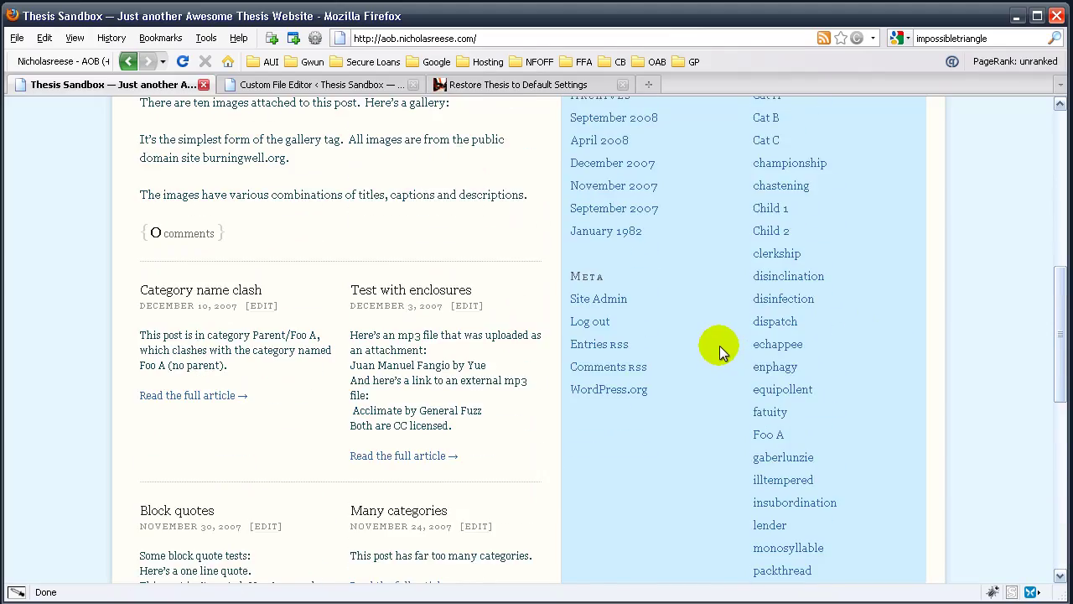
{"action": "scroll", "coordinate": [719, 346], "scroll_direction": "up", "scroll_amount": 6}
{"action": "scroll", "coordinate": [720, 345], "scroll_direction": "up", "scroll_amount": 2}
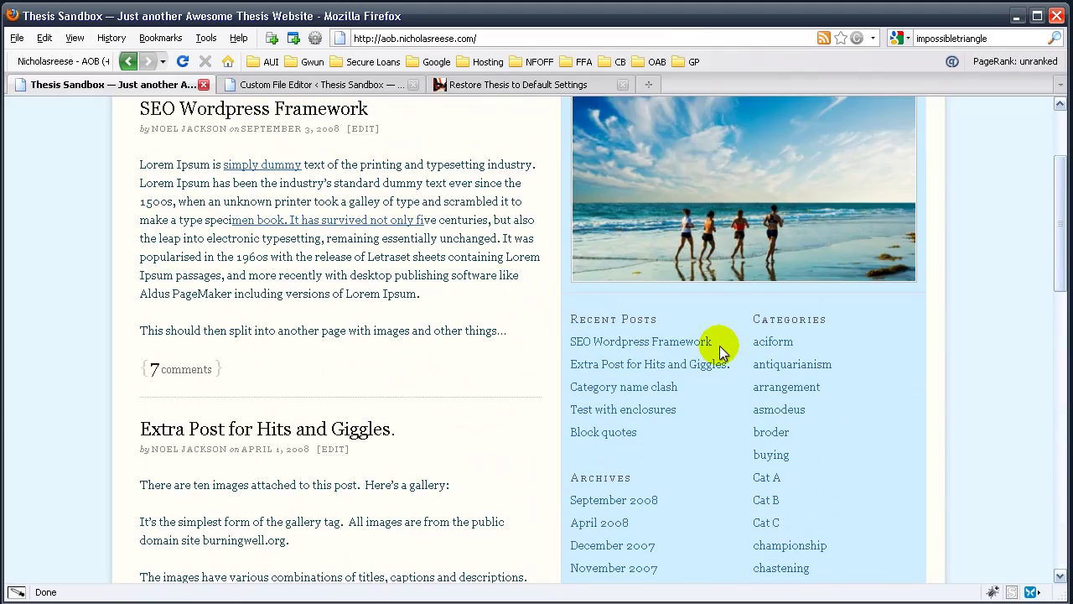
{"action": "scroll", "coordinate": [719, 351], "scroll_direction": "up", "scroll_amount": 2}
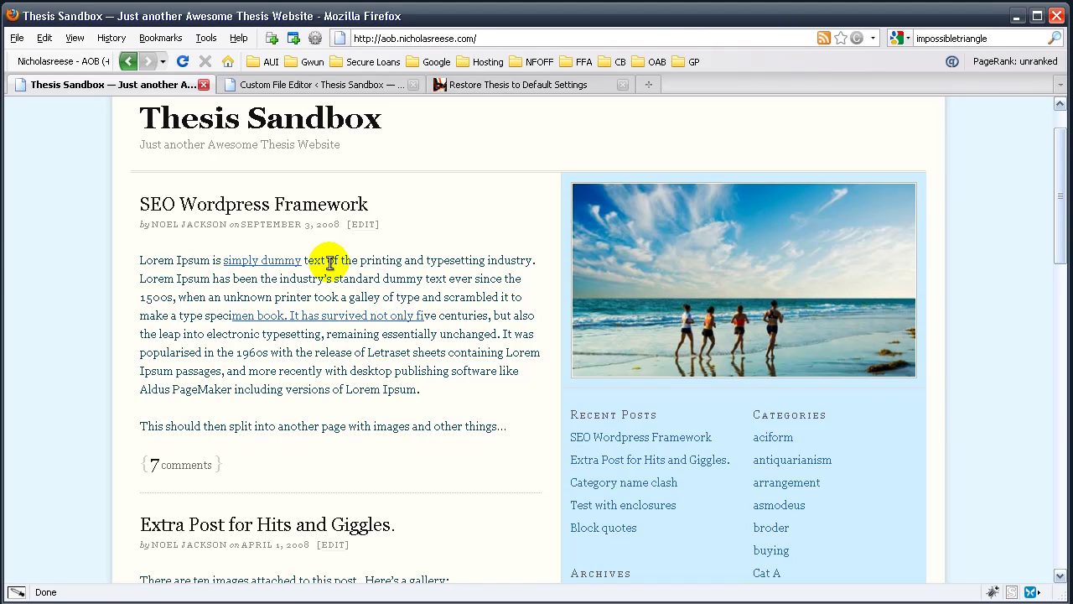
{"action": "scroll", "coordinate": [332, 261], "scroll_direction": "up", "scroll_amount": 1}
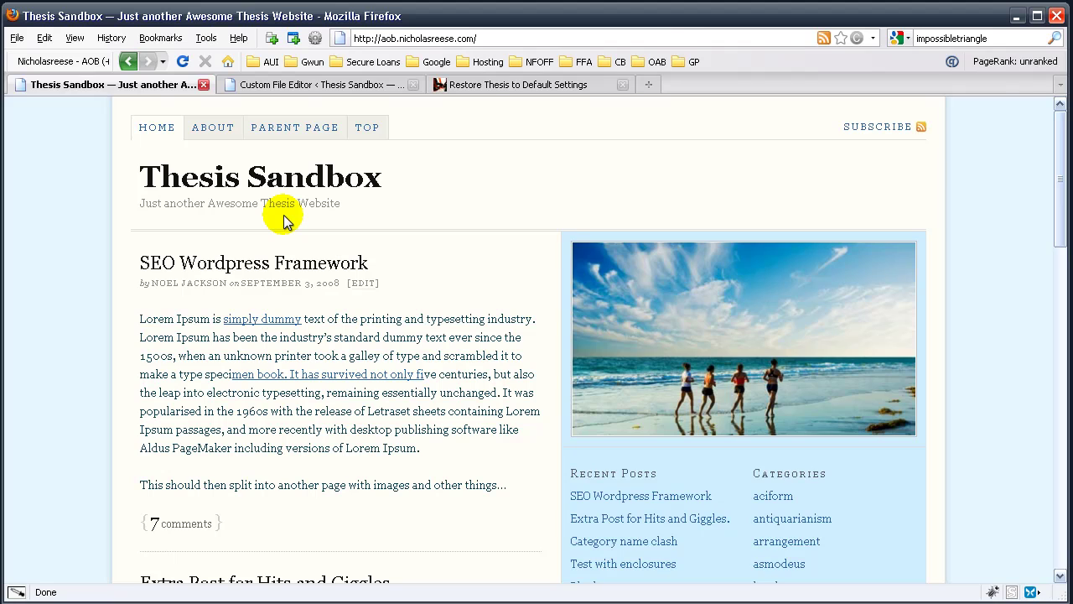
Step: Open custom_functions.php in the Custom File Editor and look over its contents
{"action": "left_click", "coordinate": [295, 85]}
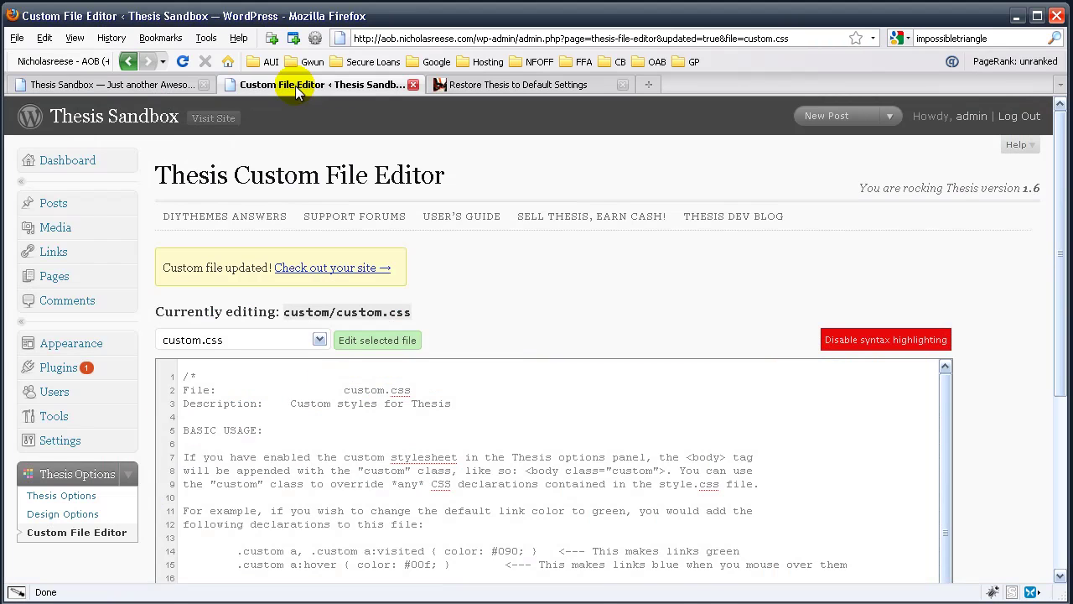
{"action": "scroll", "coordinate": [399, 389], "scroll_direction": "down", "scroll_amount": 1}
{"action": "left_click", "coordinate": [319, 340]}
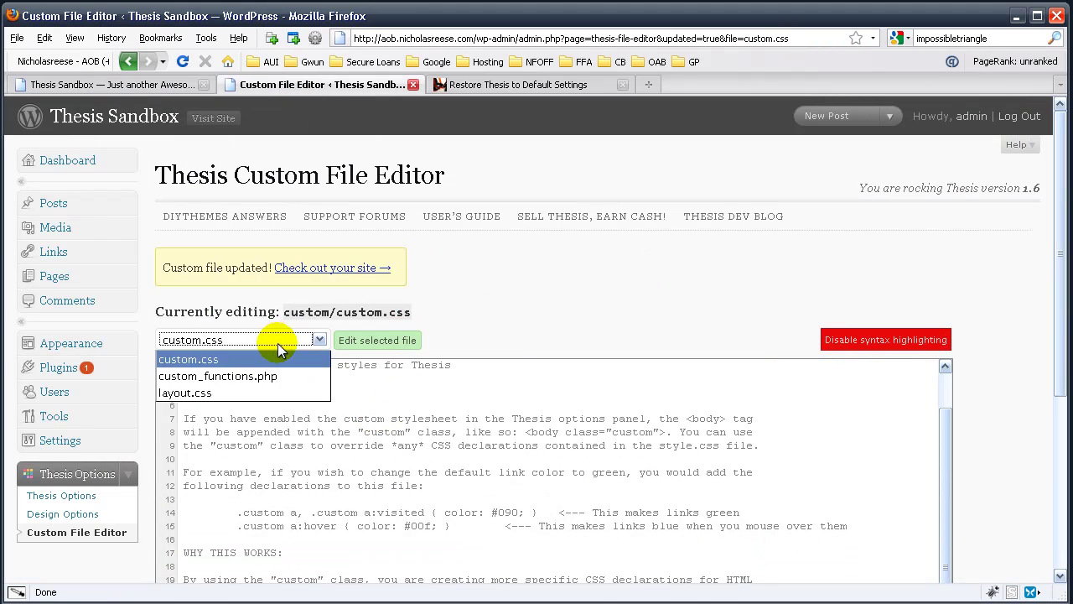
{"action": "left_click", "coordinate": [263, 377]}
{"action": "left_click", "coordinate": [376, 341]}
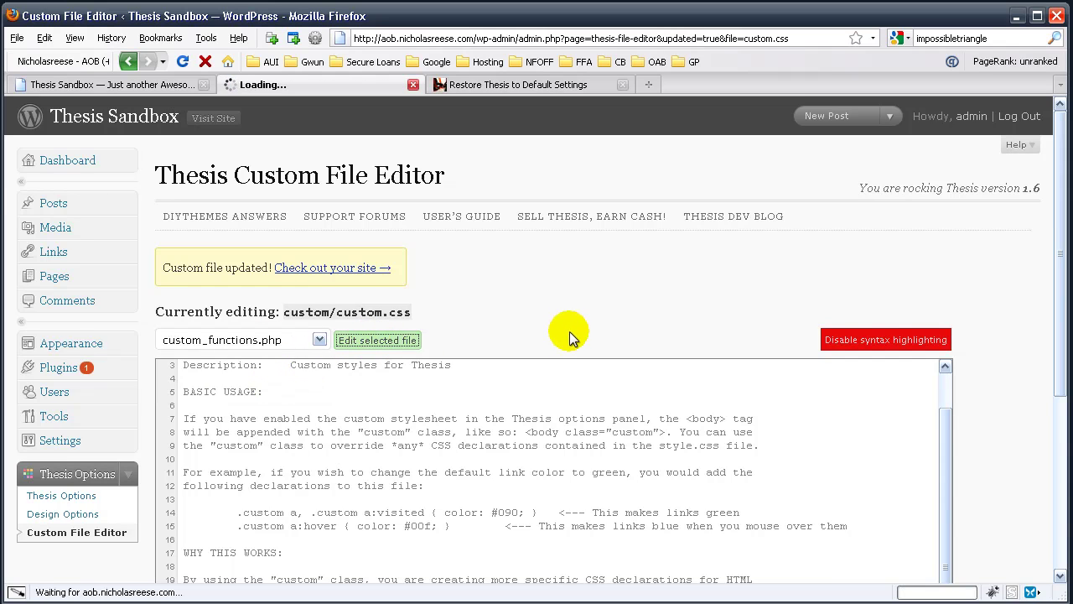
{"action": "scroll", "coordinate": [570, 332], "scroll_direction": "down", "scroll_amount": 2}
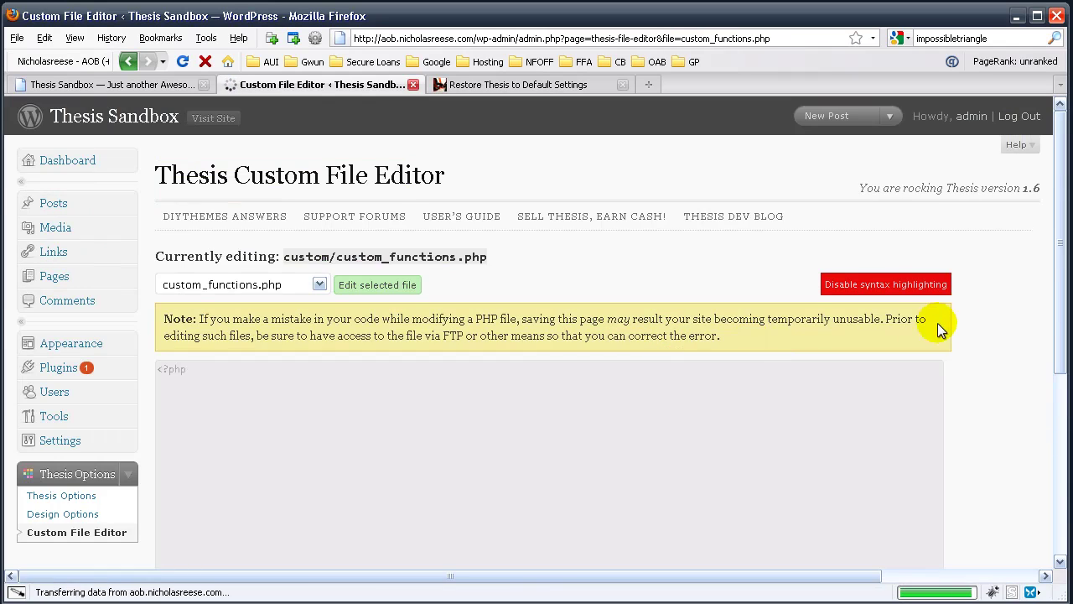
{"action": "scroll", "coordinate": [939, 326], "scroll_direction": "down", "scroll_amount": 5}
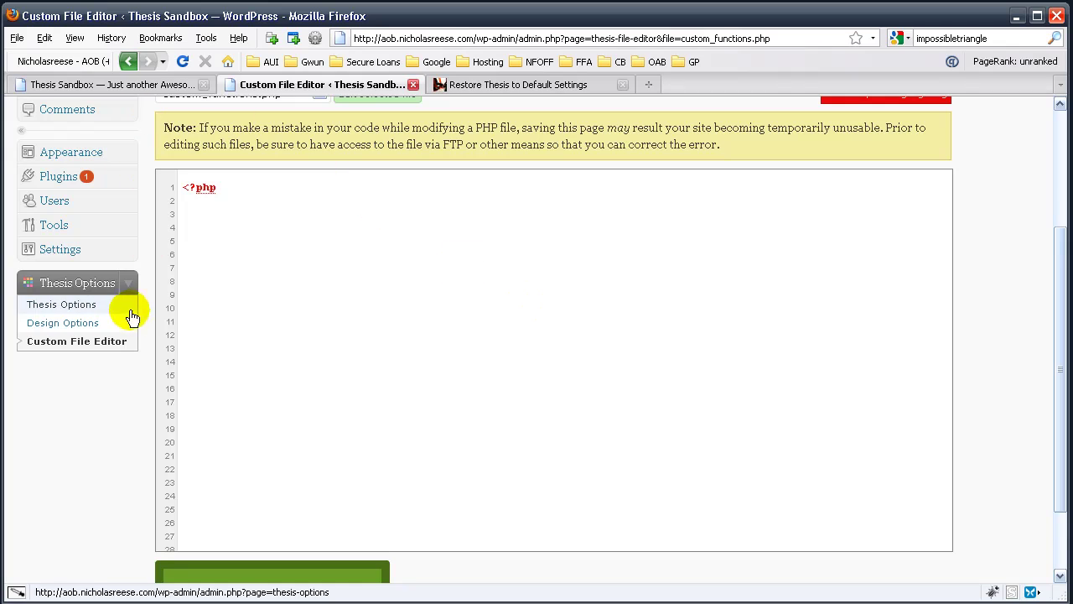